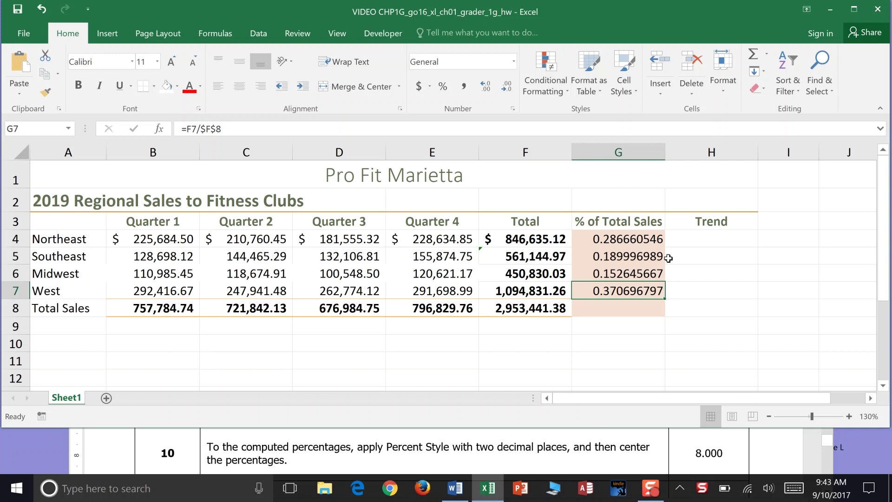
Apply the Percentage number format to the % of Total Sales values in G4:G7.
click(627, 239)
drag(628, 238, 627, 287)
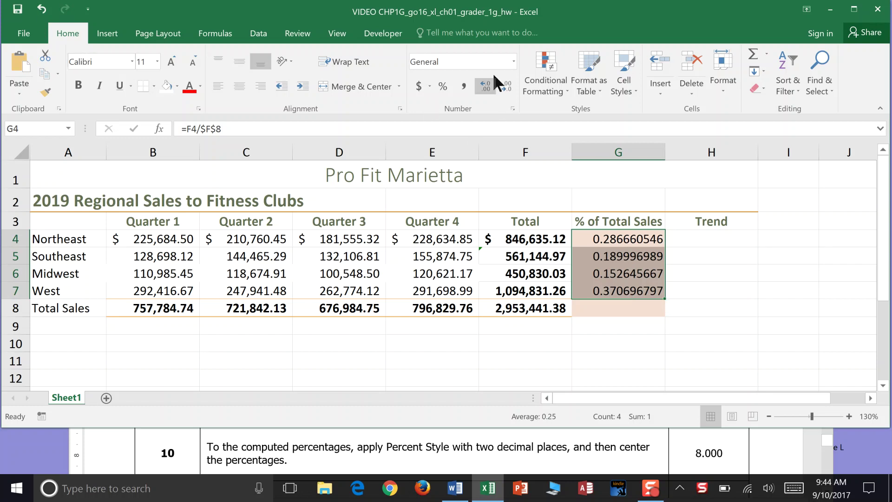
click(514, 58)
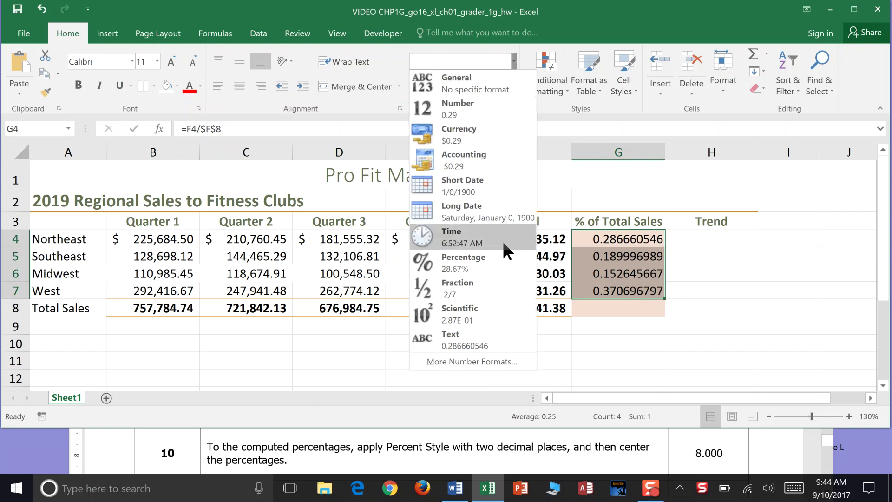
click(500, 263)
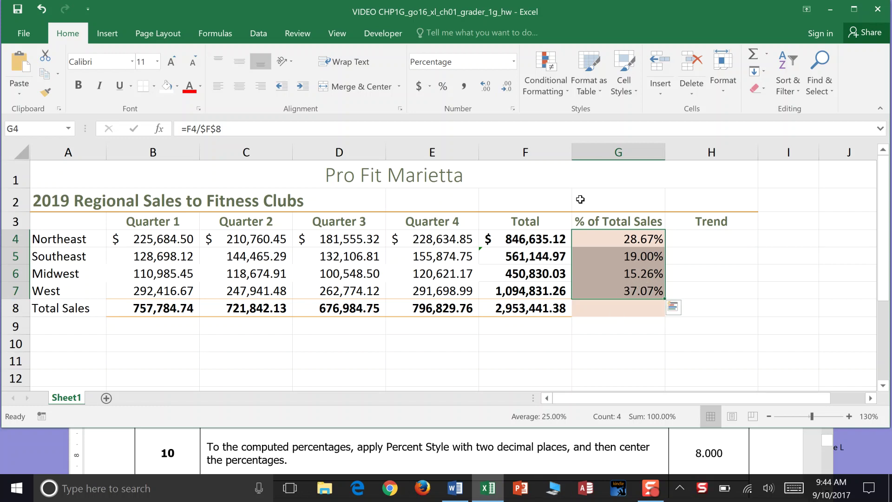
Increase the G4:G7 percentages to four decimal places, then return them to two.
click(486, 87)
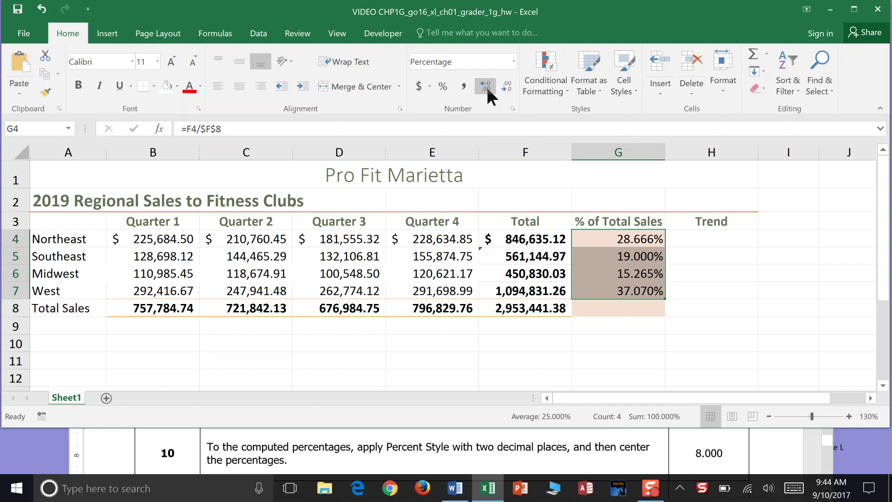
click(486, 87)
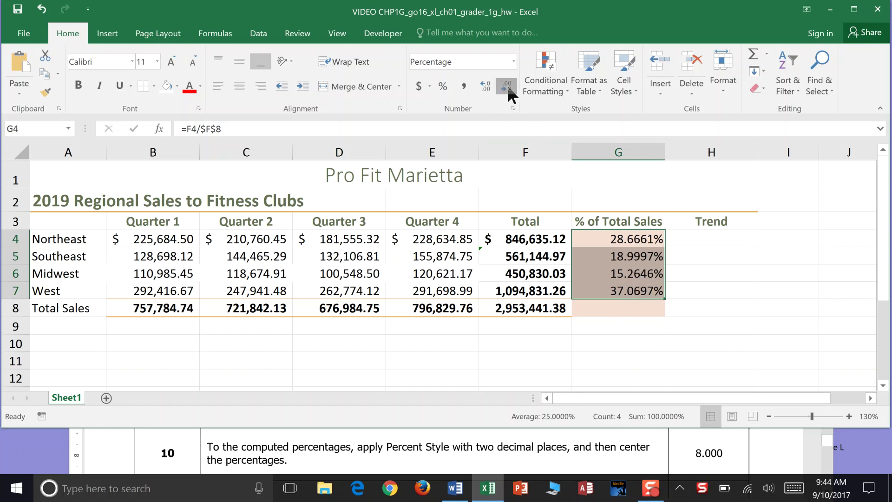
click(507, 87)
click(507, 87)
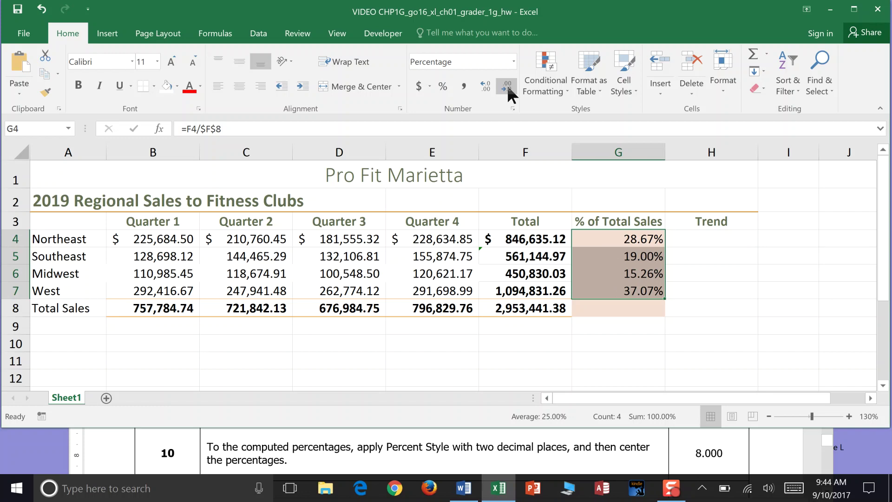
Center the percentages in G4:G7 and save the workbook.
click(239, 85)
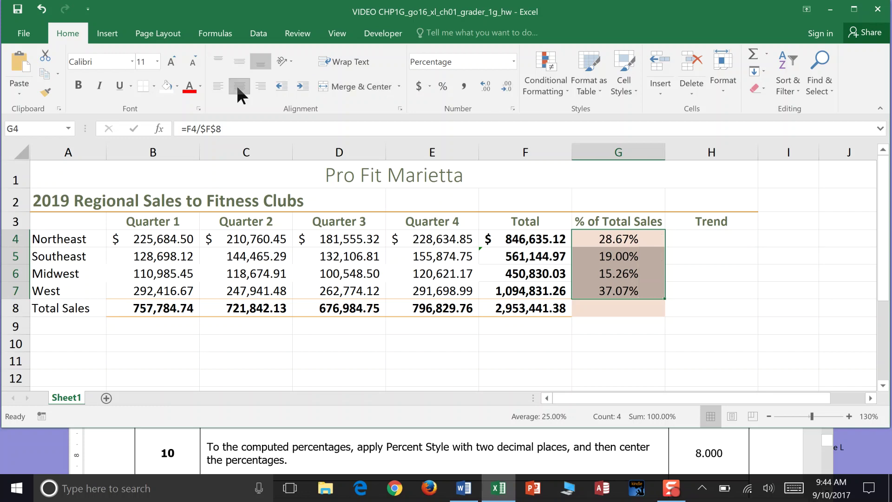
click(18, 9)
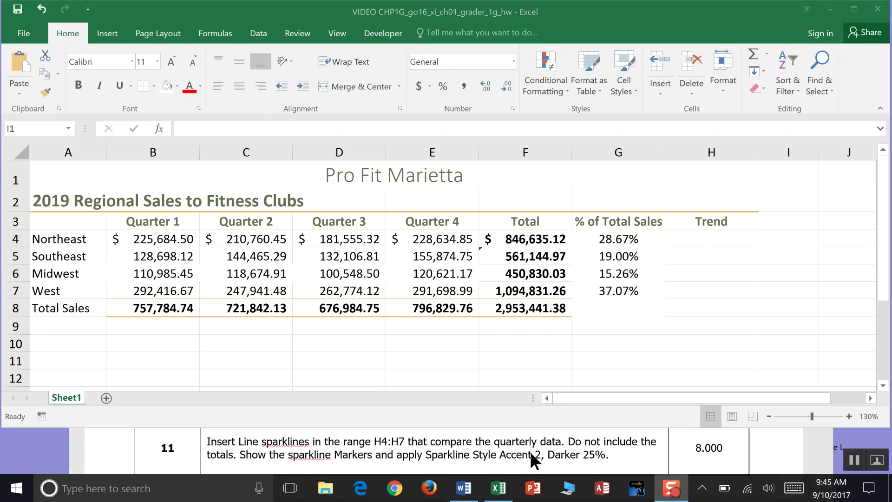
Insert Line sparklines in the Trend cells H4:H7 using the data range B4:F7.
click(813, 469)
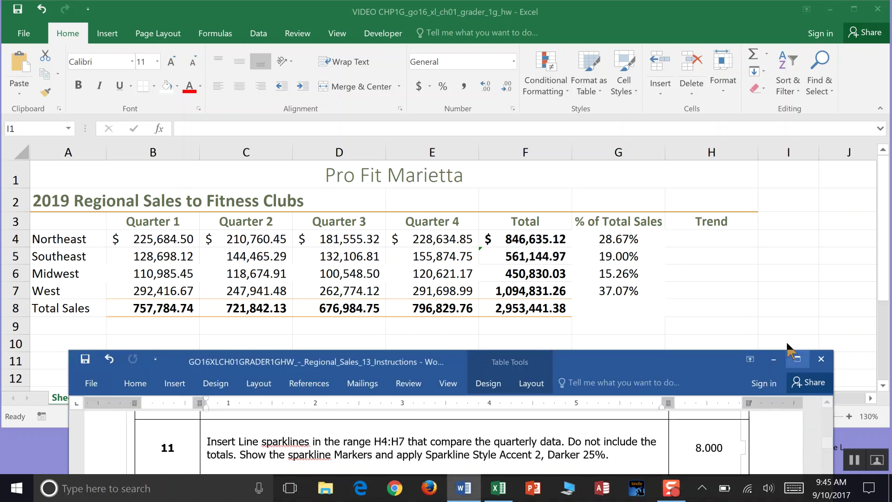
click(706, 243)
drag(705, 243, 701, 290)
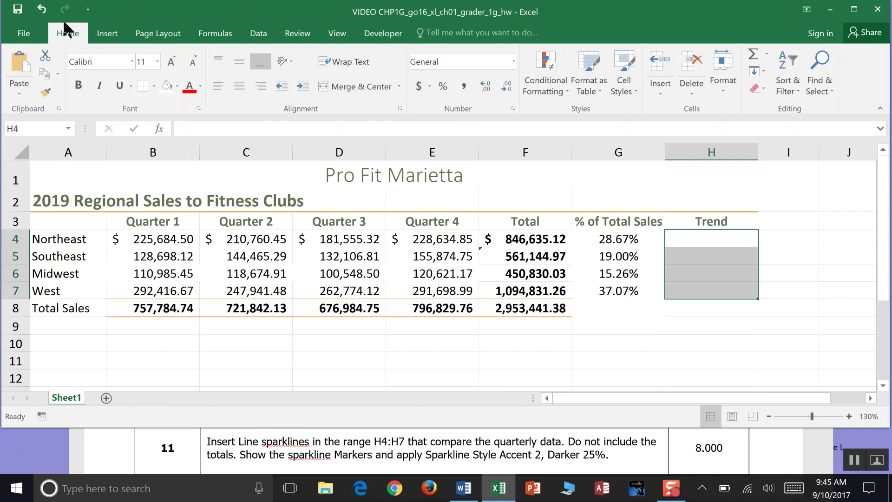
click(98, 35)
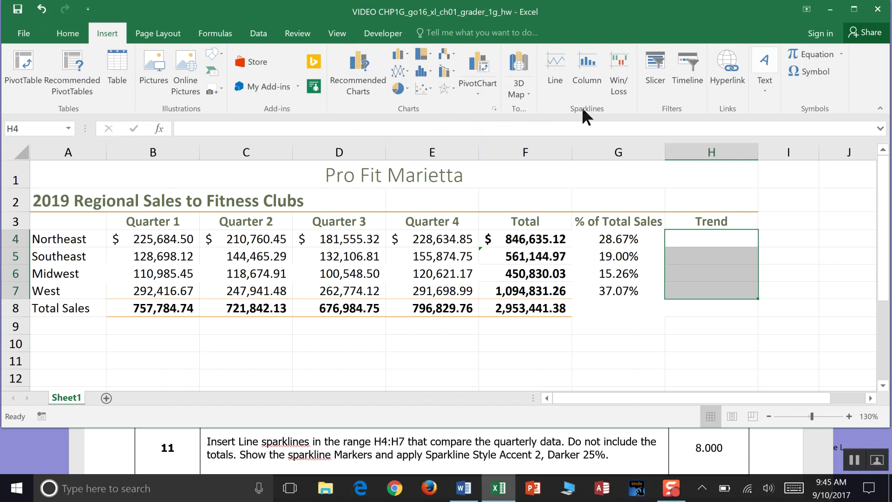
click(550, 63)
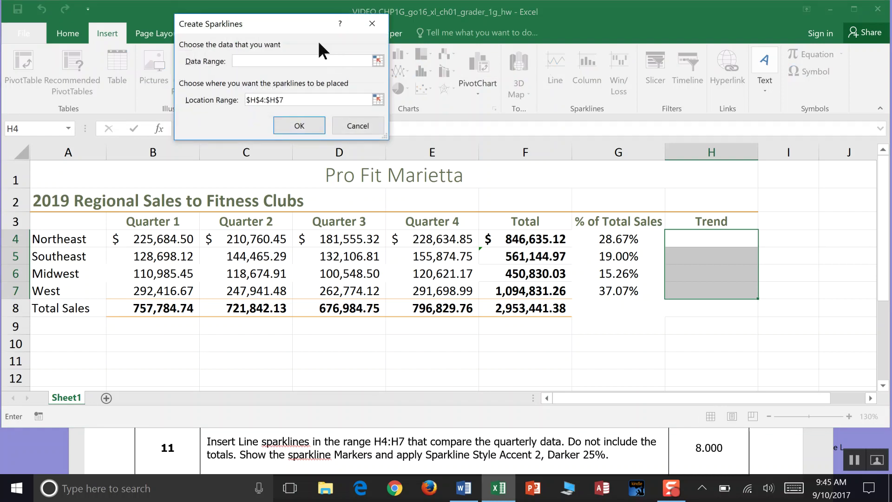
drag(298, 23, 571, 92)
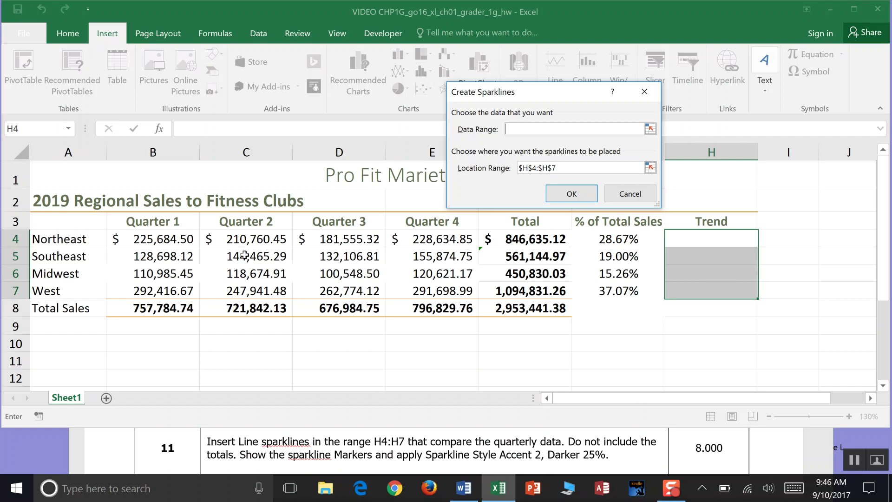
drag(148, 240, 506, 285)
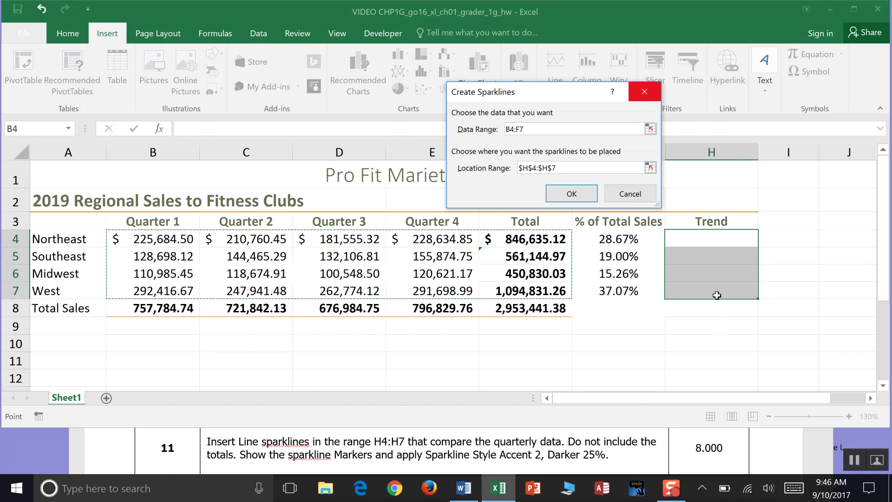
click(570, 196)
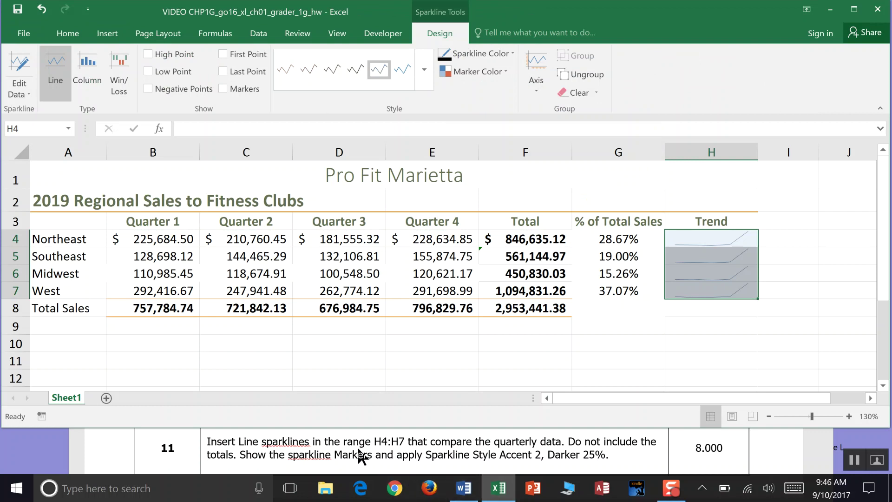
Show markers on the Trend sparklines by setting the marker color to standard red.
click(488, 72)
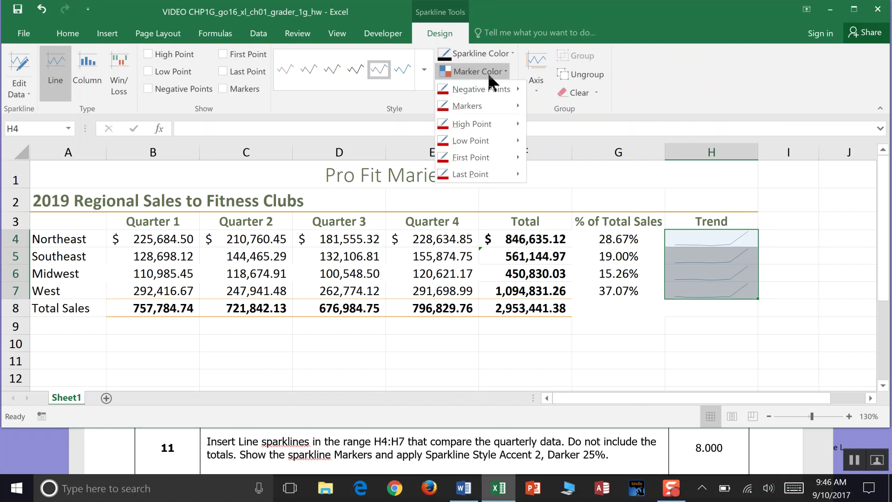
mouse_move(472, 107)
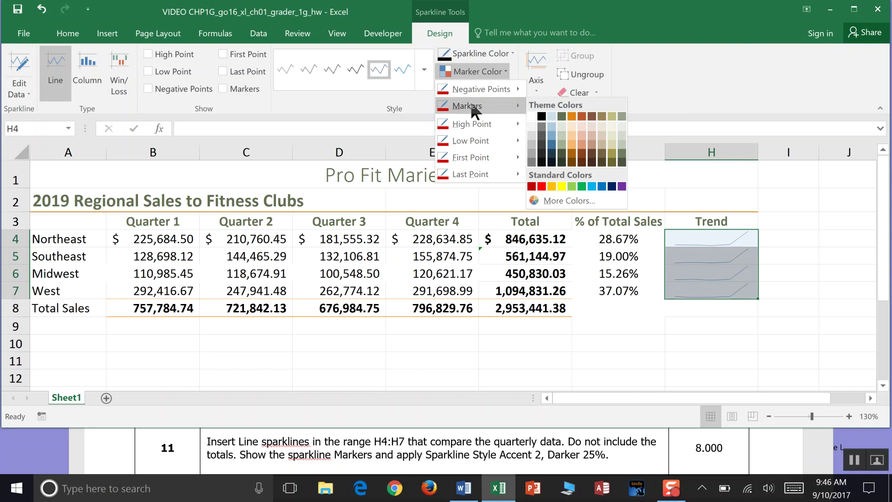
click(541, 186)
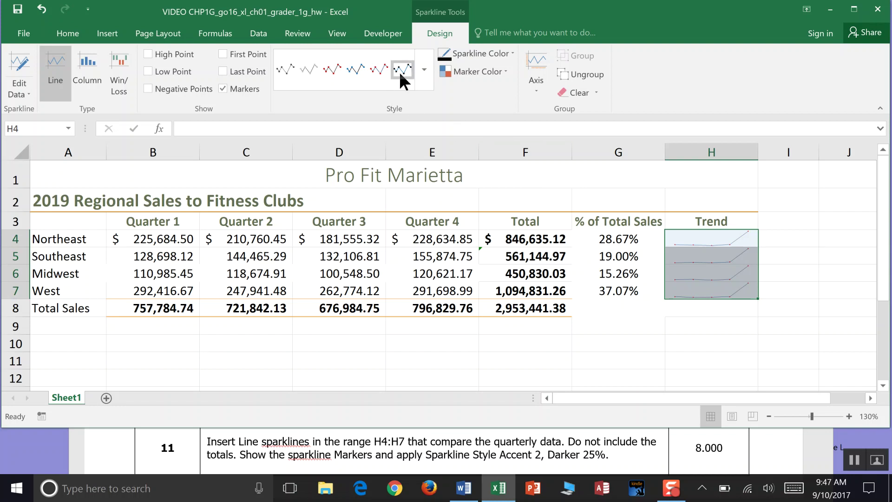
Apply the fifth style in the second row of the sparkline styles to the Trend sparklines and save the workbook.
click(422, 77)
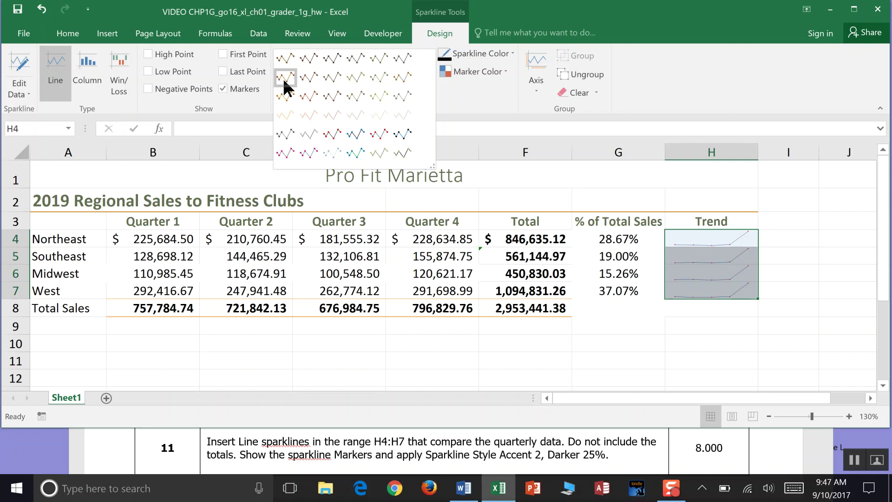
click(373, 75)
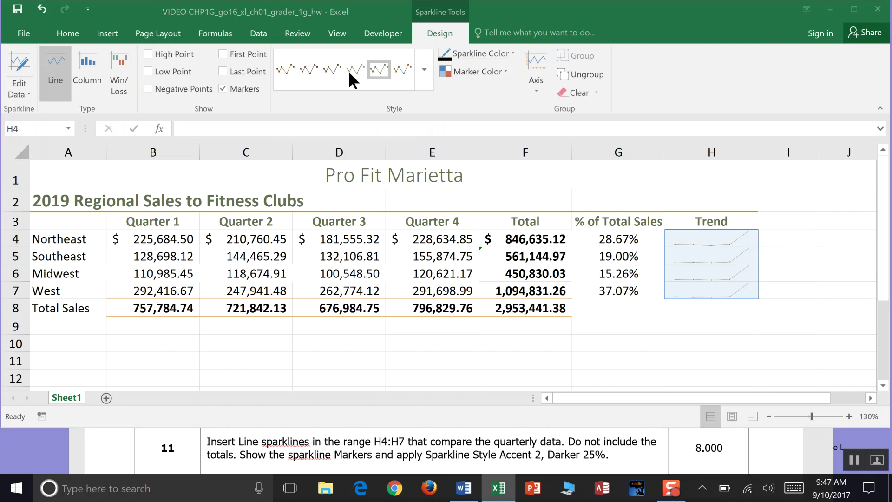
click(17, 12)
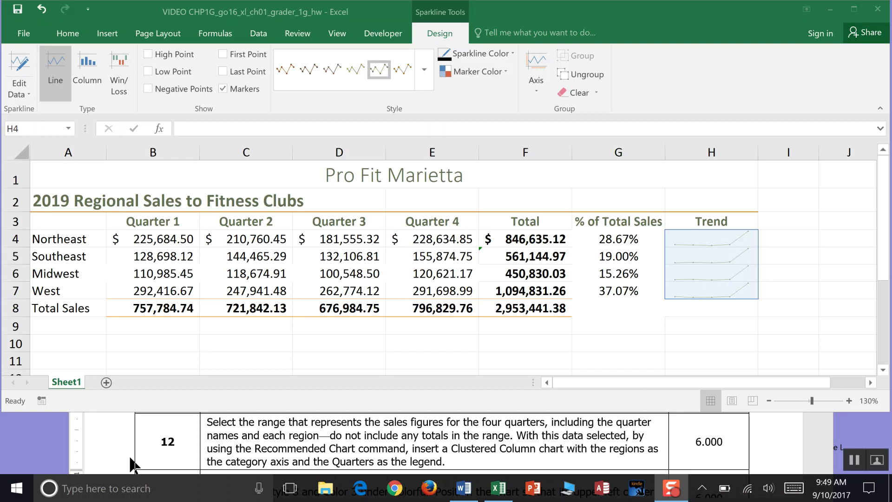
Insert the recommended Clustered Column chart for A3:E7 with quarters as categories, and enlarge the workbook window to show the chart.
click(73, 218)
drag(73, 218, 444, 285)
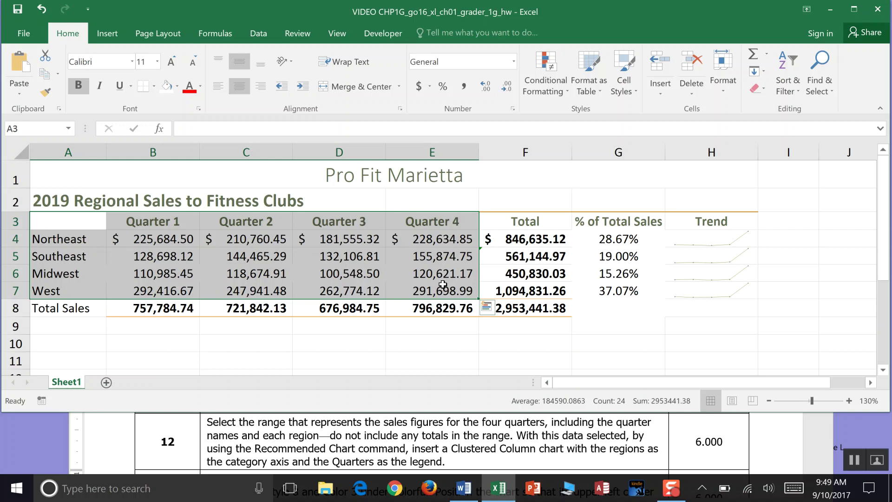
click(104, 35)
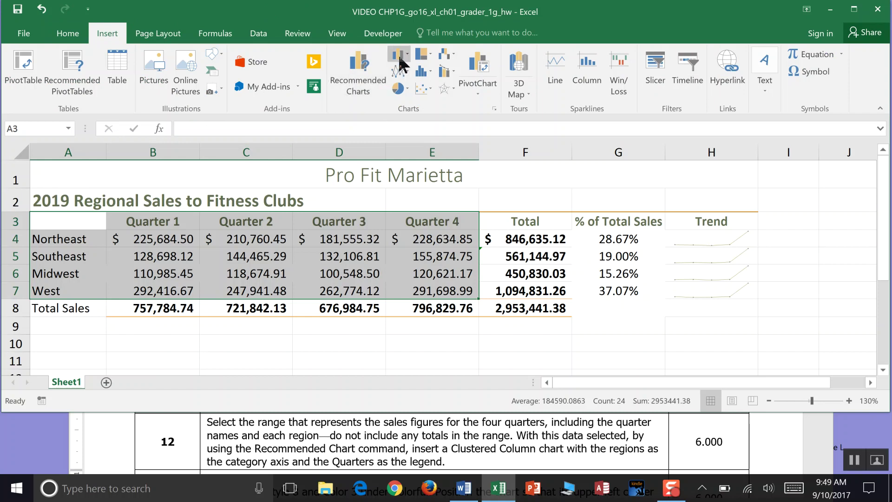
click(361, 69)
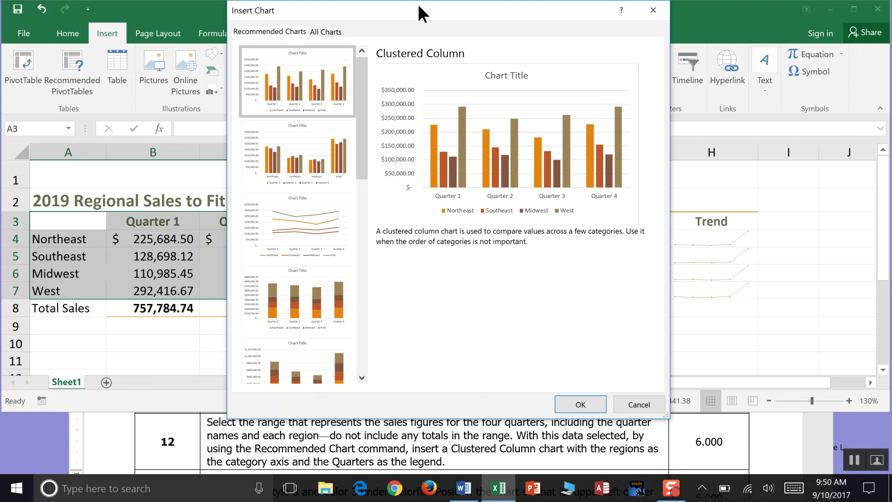
drag(418, 5, 425, 5)
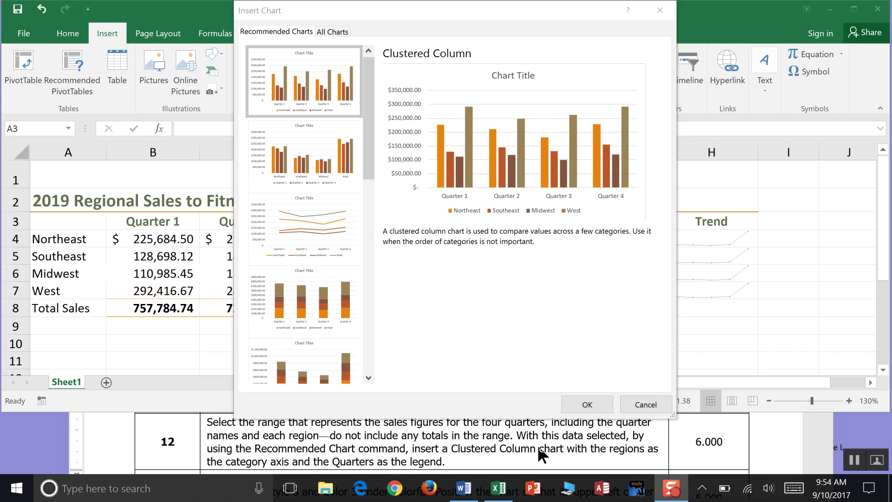
click(587, 405)
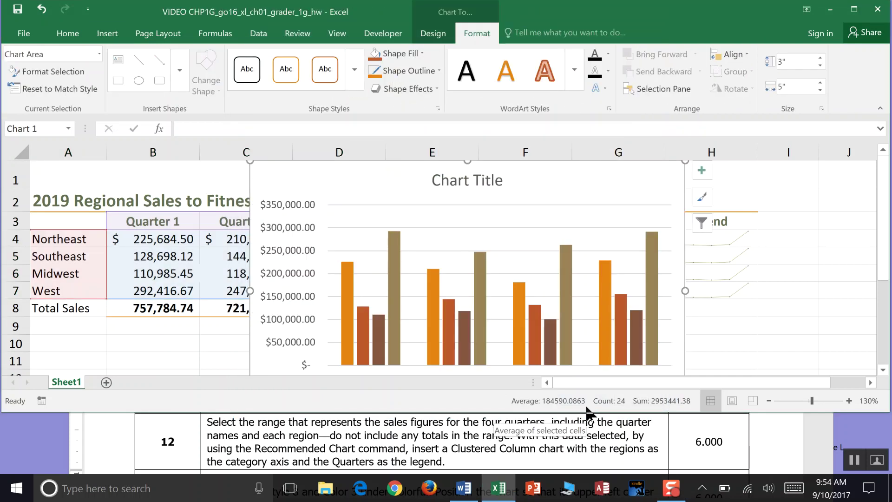
drag(586, 413, 584, 455)
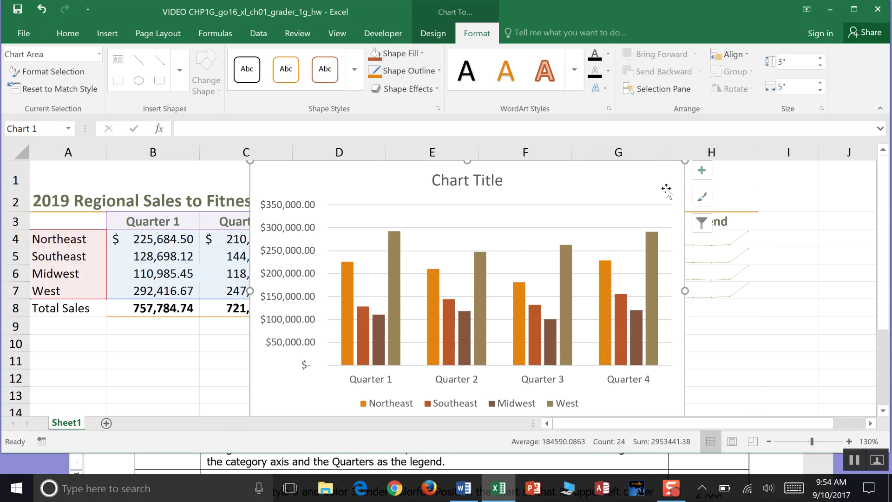
Try adding axis titles to the clustered column chart and remove them again.
click(702, 171)
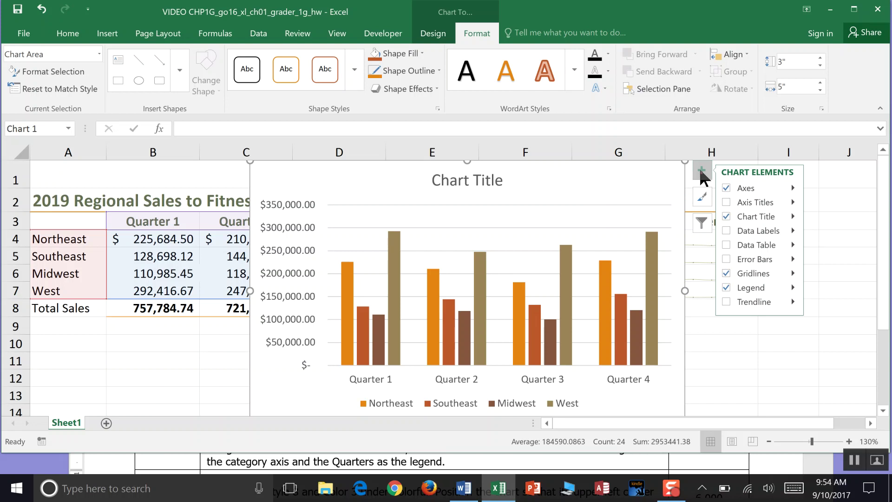
click(726, 202)
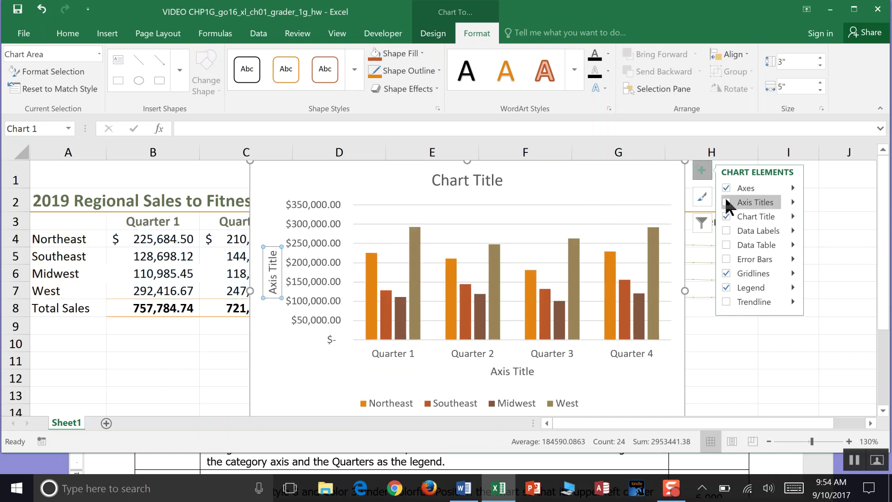
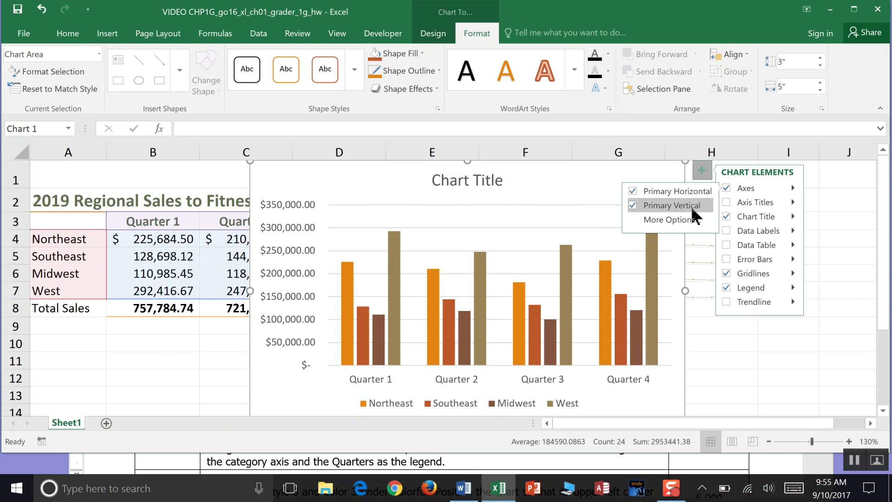
click(726, 202)
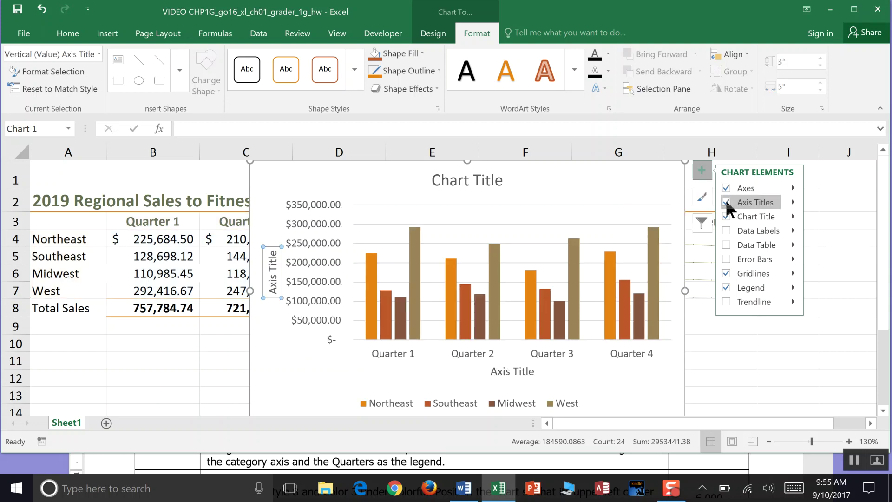
click(726, 201)
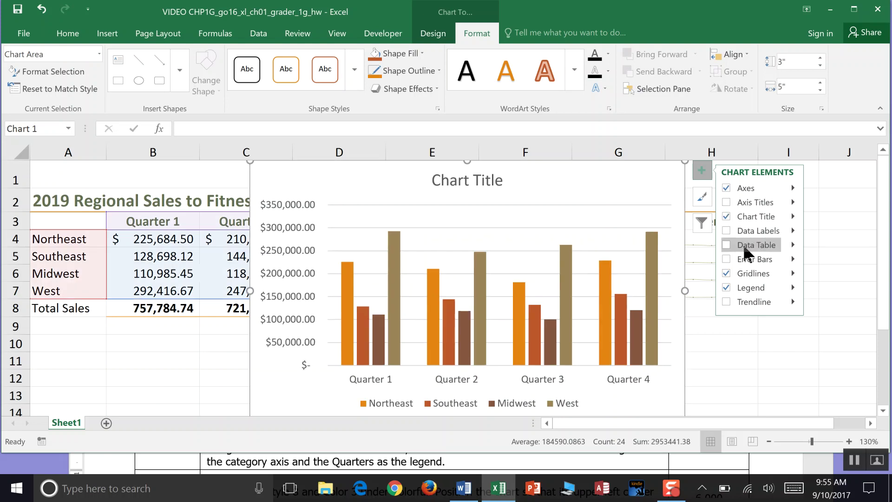
Remove the chart's legend and add it back beside the plot area.
mouse_move(743, 244)
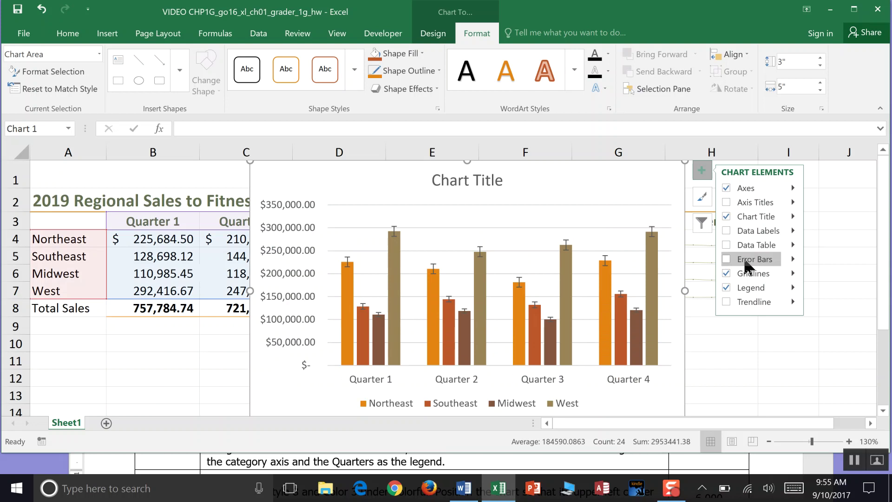
click(746, 287)
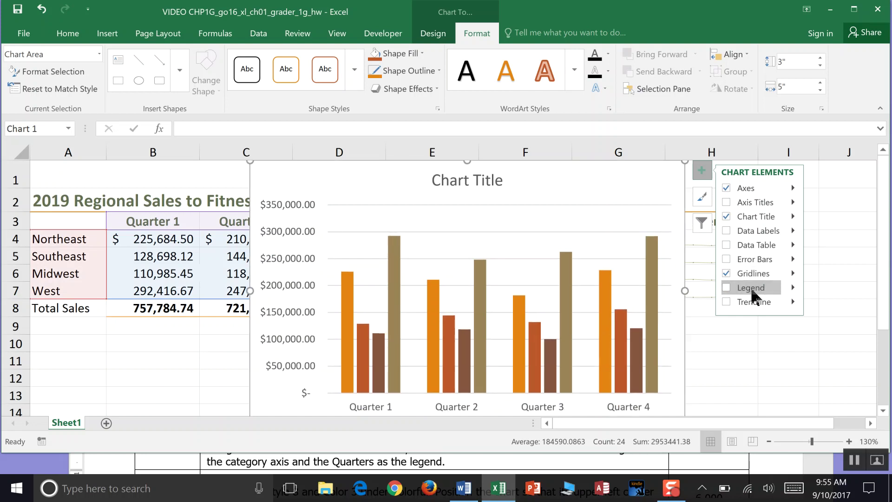
click(724, 288)
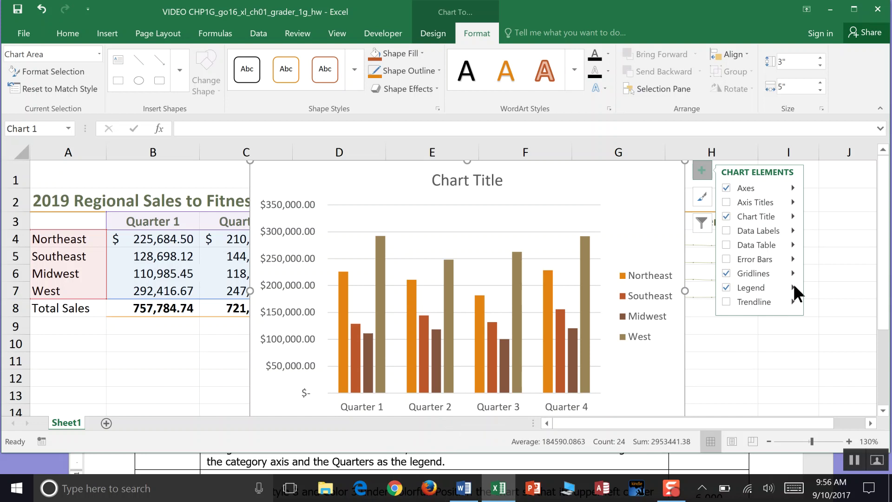
Open the detailed position options for the chart's legend.
mouse_move(793, 283)
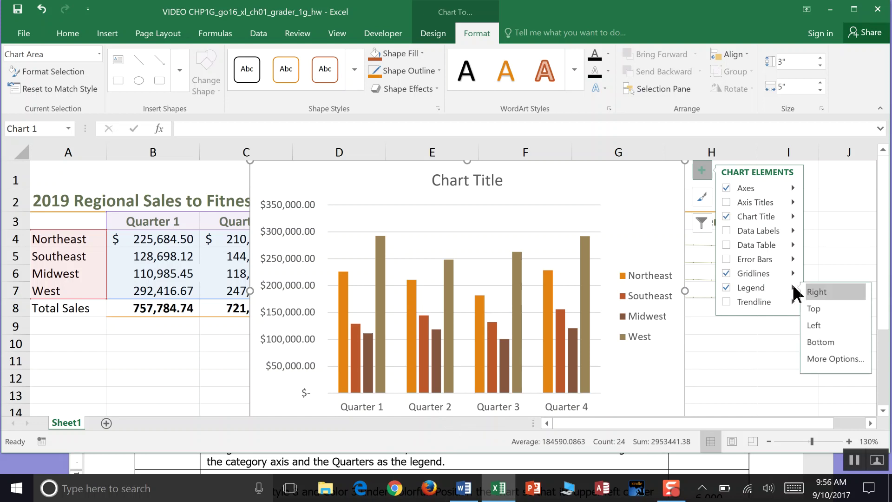
click(821, 359)
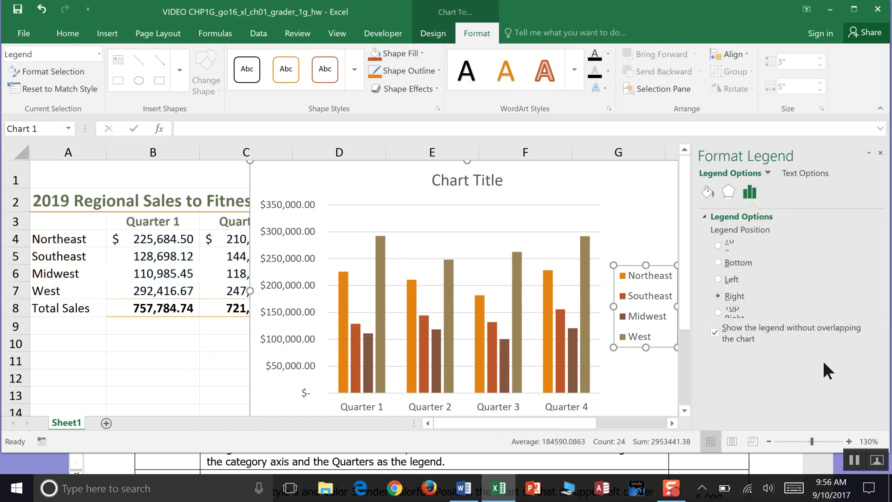
click(854, 460)
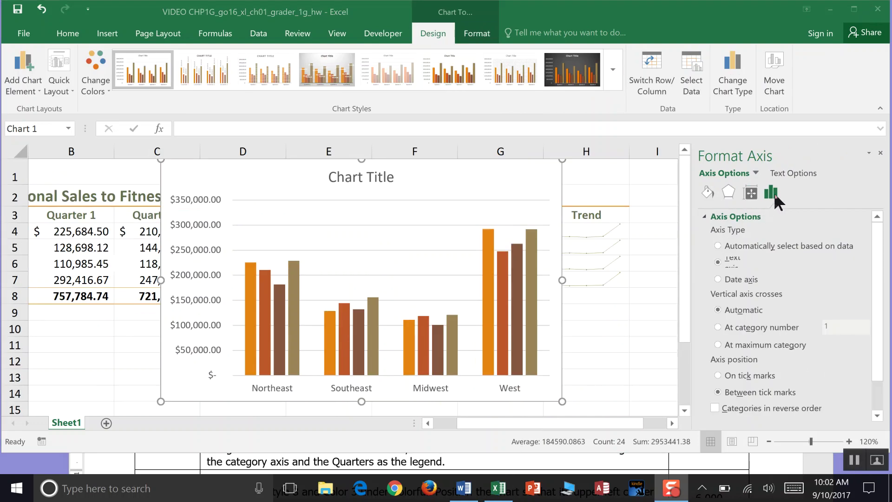
Examine the formatting and text options of the chart area and the horizontal category axis.
click(512, 194)
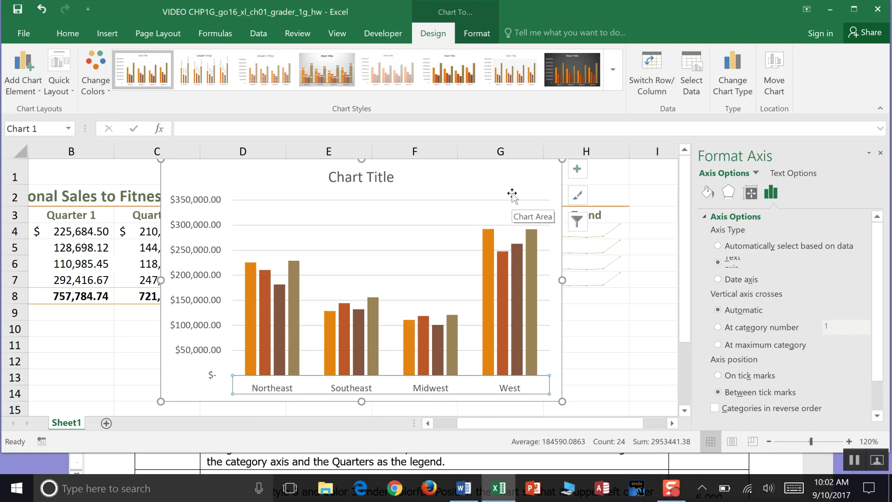
click(881, 152)
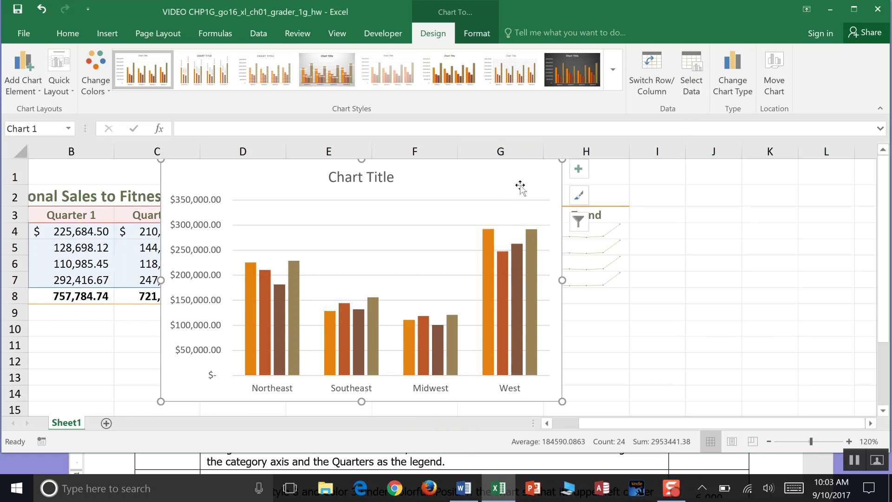
double_click(521, 186)
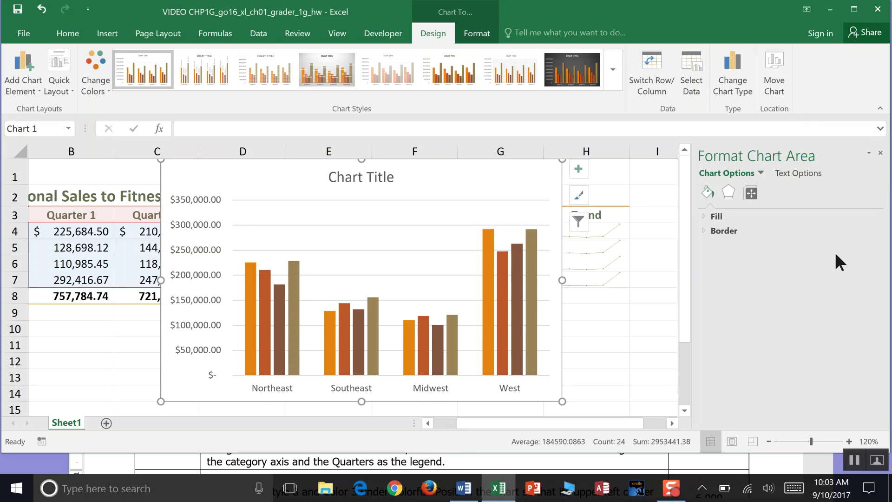
click(752, 194)
click(759, 171)
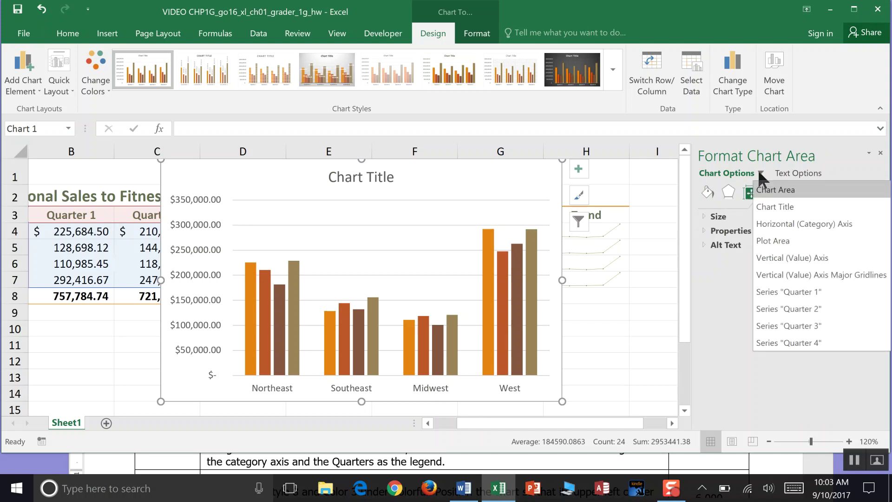
click(792, 168)
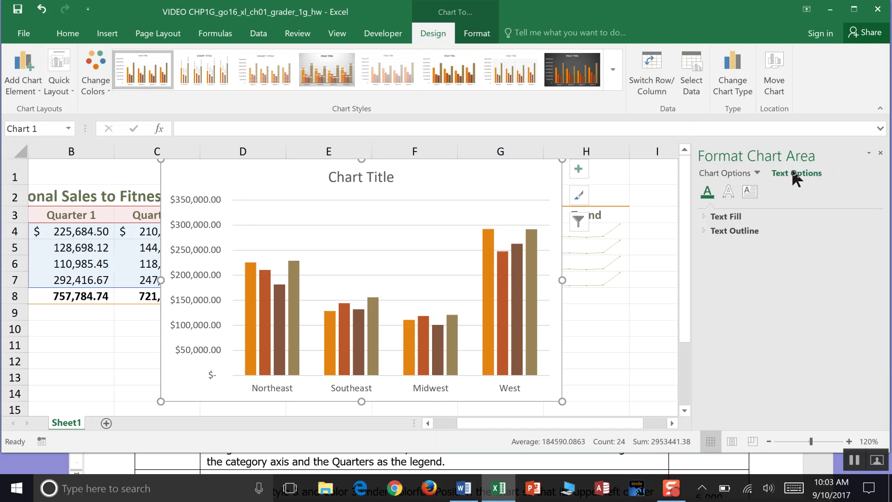
click(752, 171)
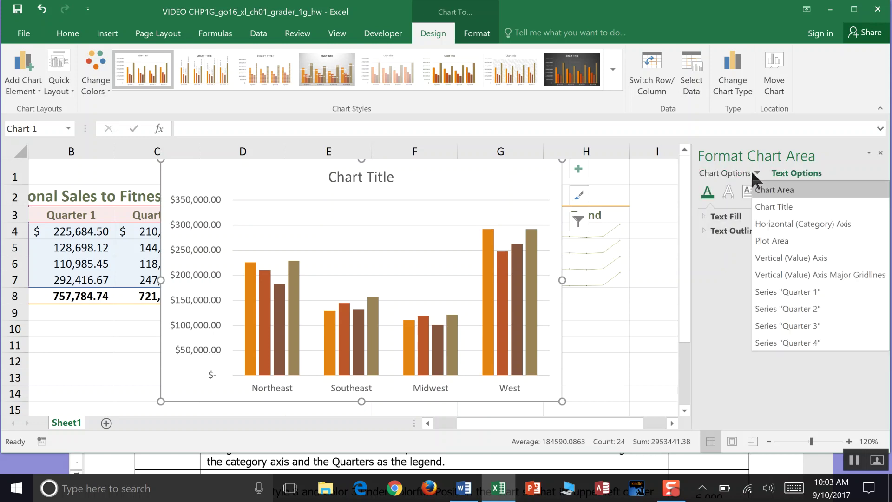
click(762, 223)
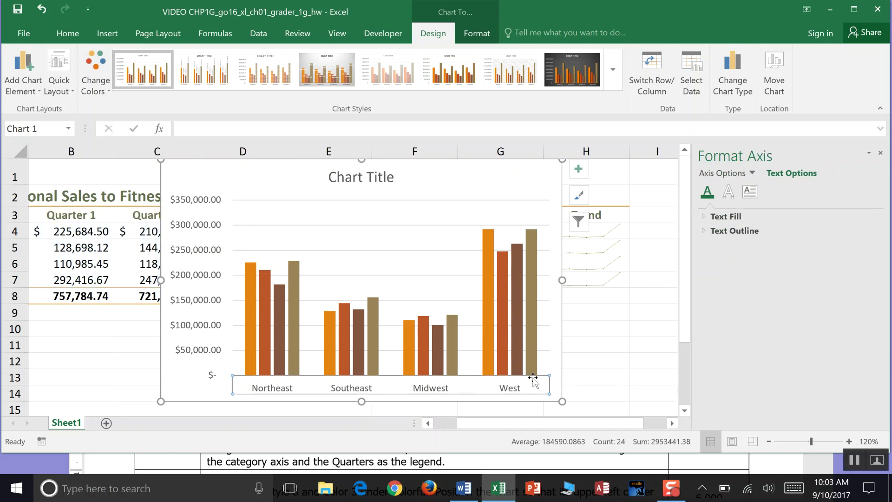
click(752, 174)
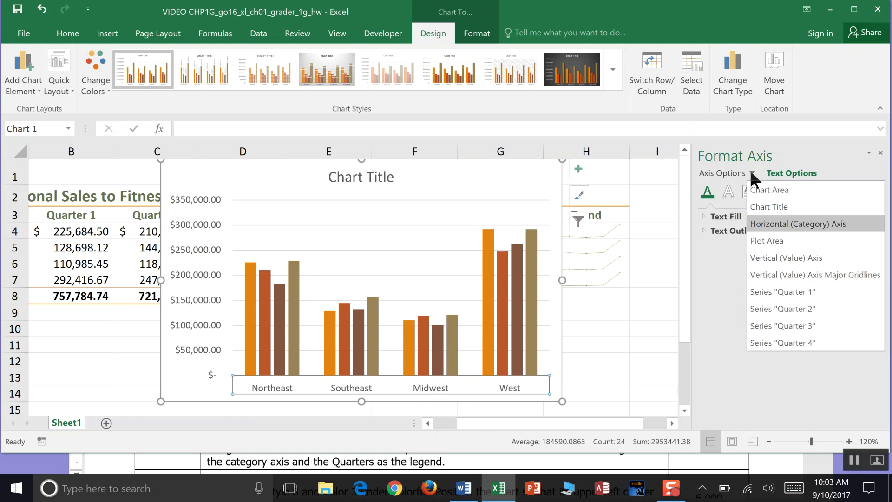
click(770, 223)
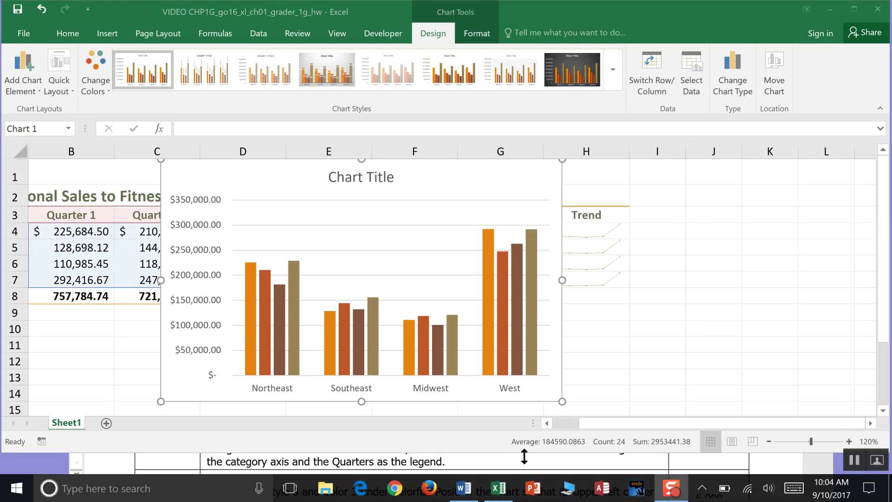
Add a legend identifying the quarters to the clustered column chart.
click(537, 179)
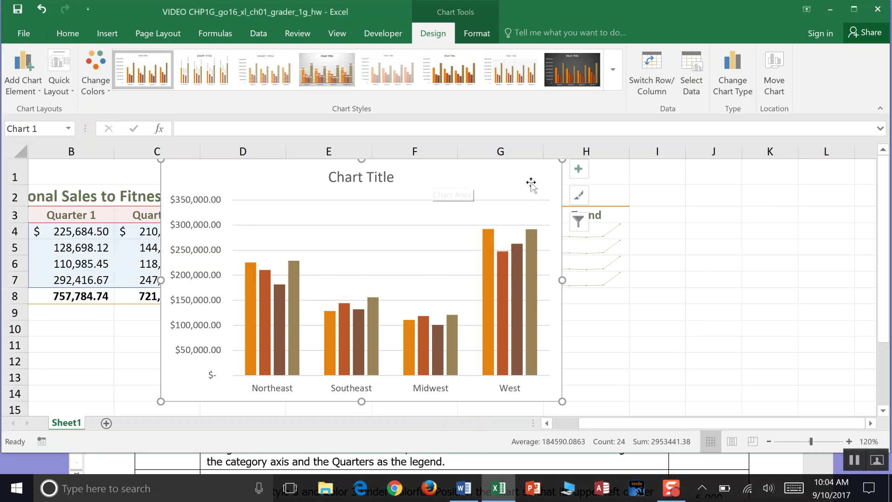
click(578, 168)
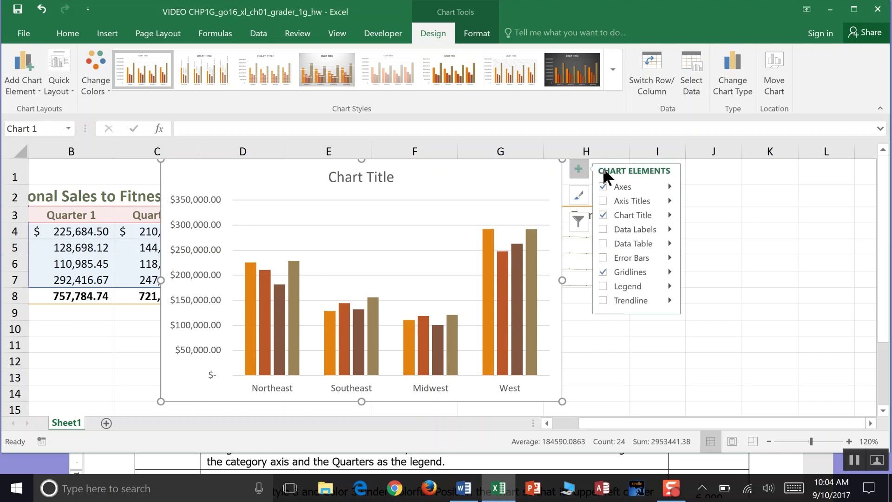
click(604, 283)
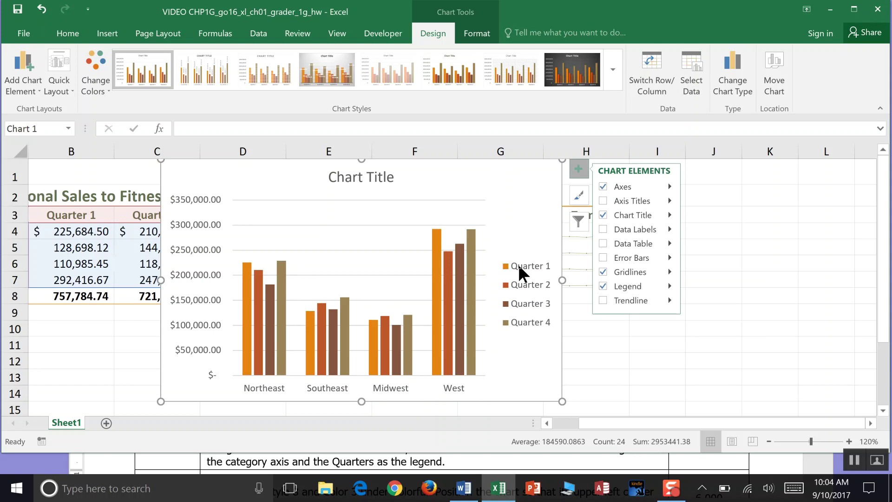
click(435, 241)
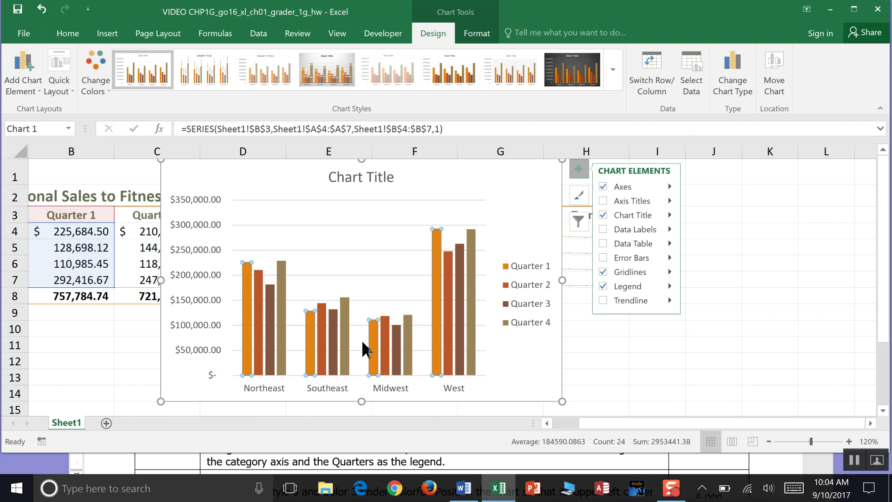
click(518, 224)
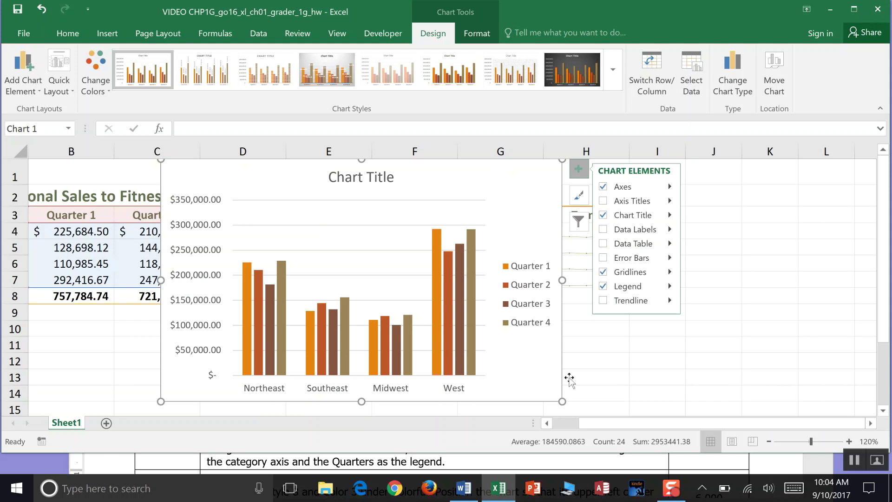
Check instruction 13 in Word, and apply Chart Style 8 and the Colorful Color 3 palette to the chart in Excel.
click(605, 465)
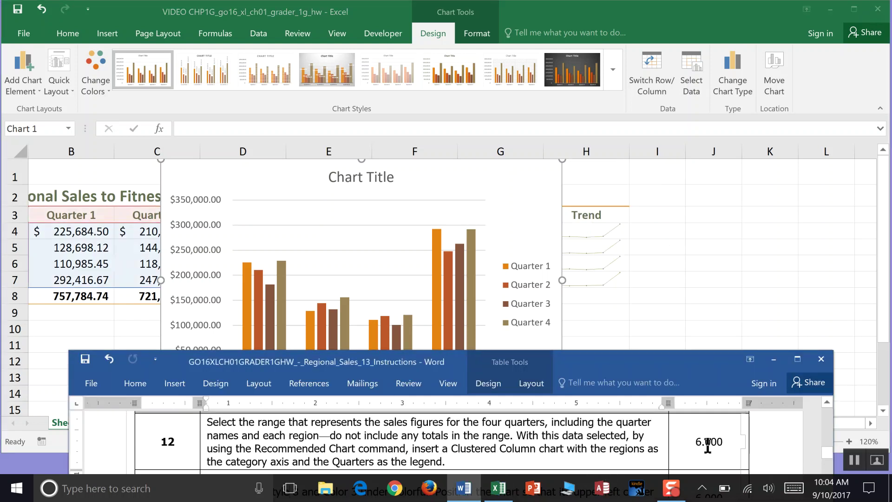
click(854, 460)
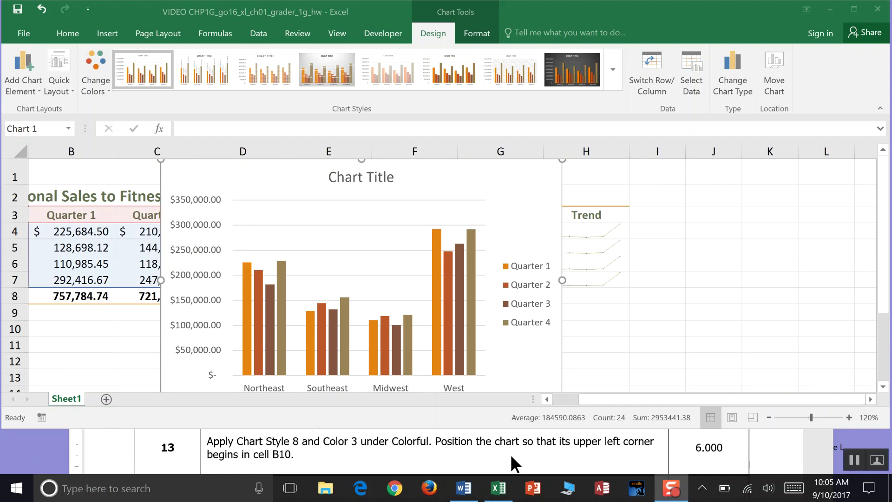
click(511, 251)
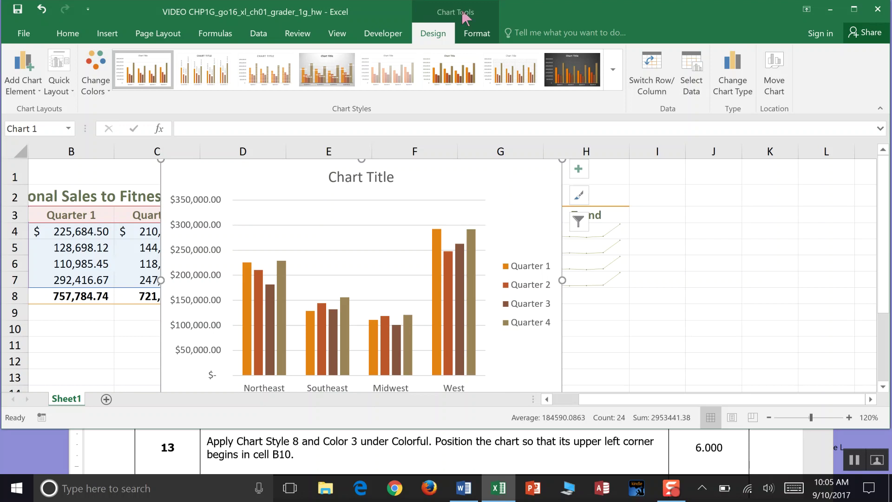
click(478, 34)
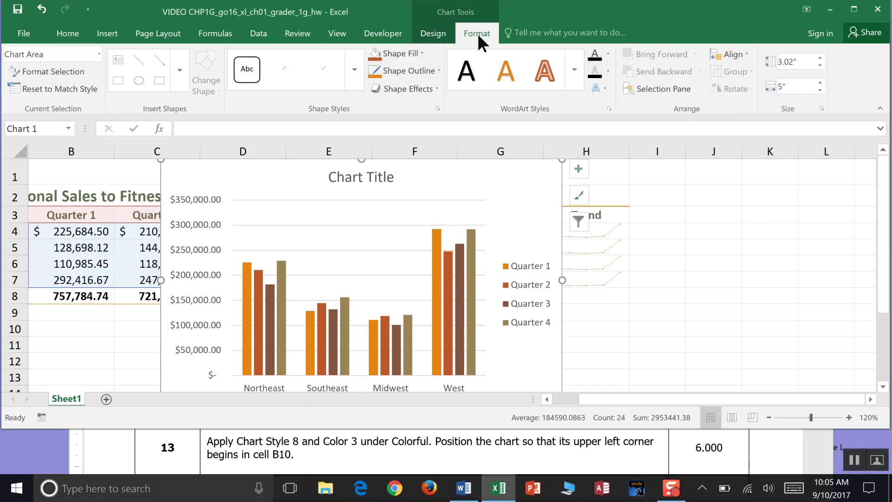
click(436, 37)
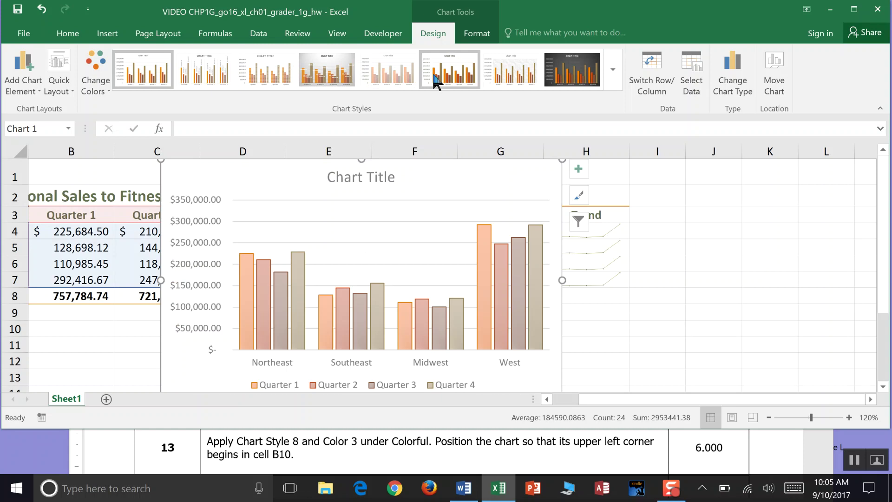
click(567, 83)
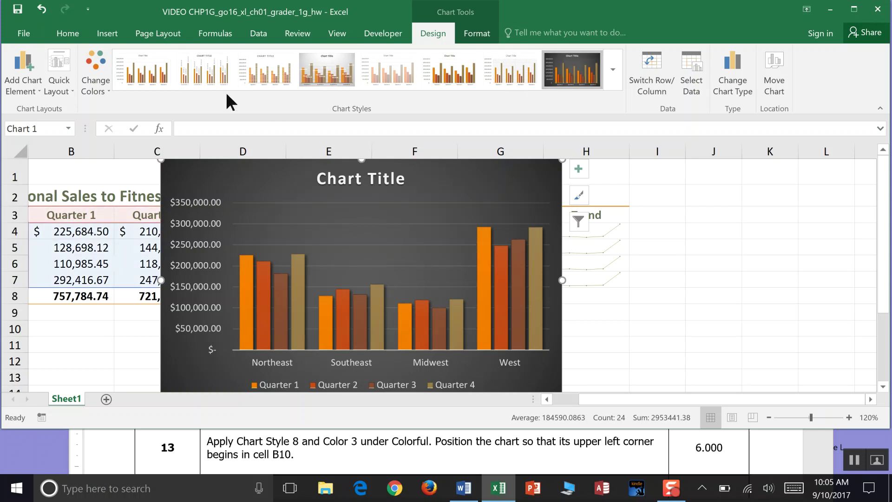
click(104, 92)
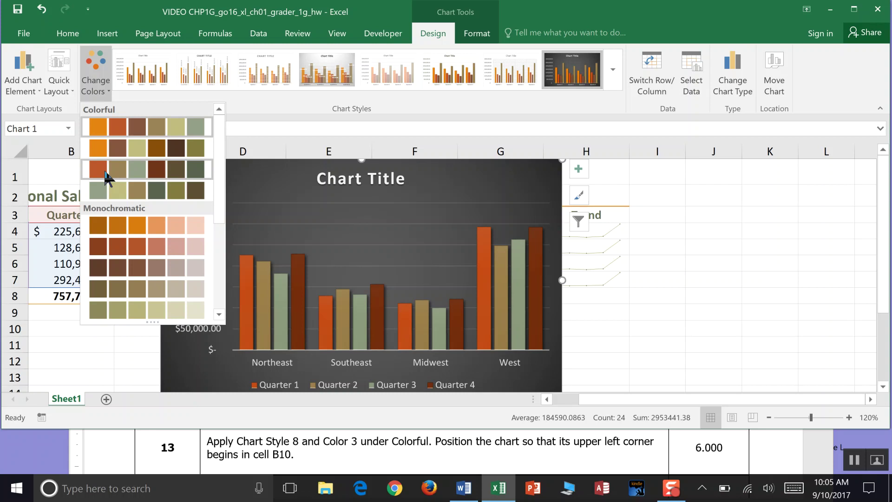
click(104, 171)
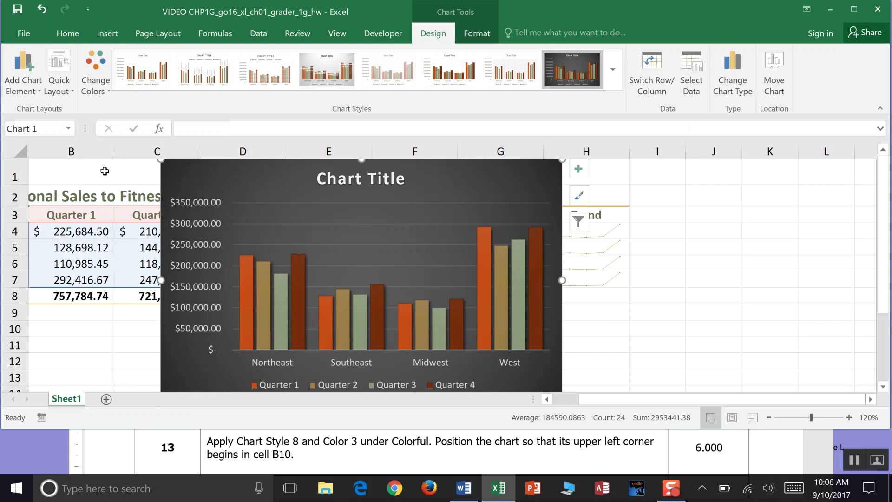
Fill cell B10 with the standard green color to mark the chart's target position.
click(55, 329)
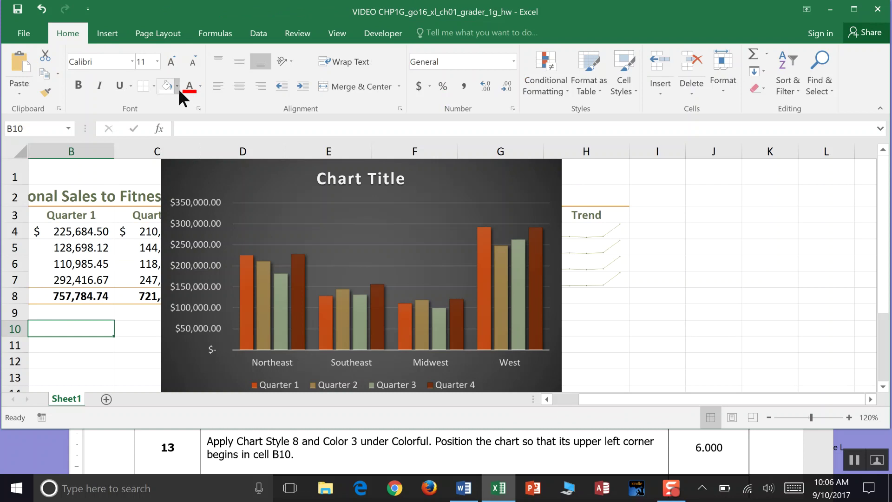
click(177, 86)
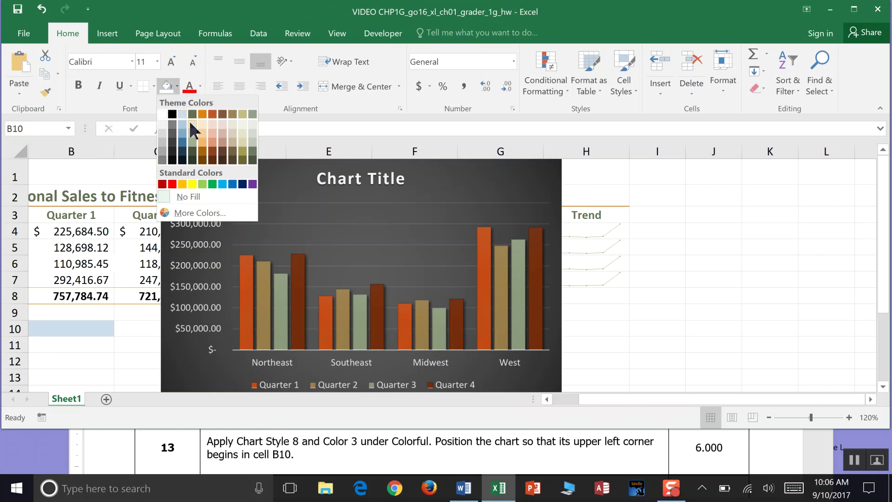
click(213, 184)
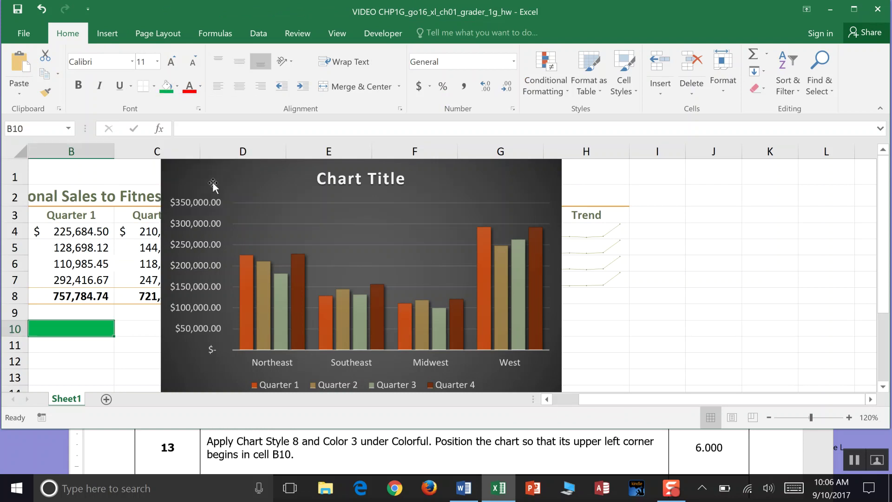
Move the chart so that its upper-left corner begins in cell B10, and save the workbook.
drag(212, 176, 77, 335)
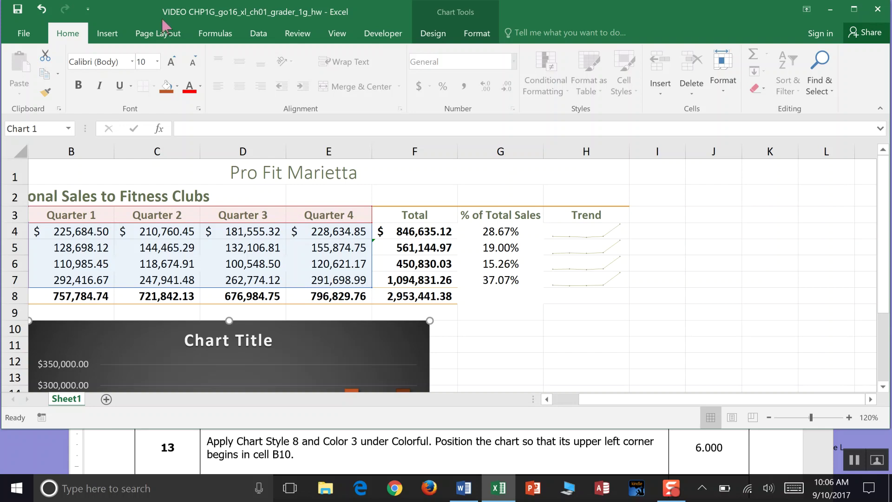
click(18, 10)
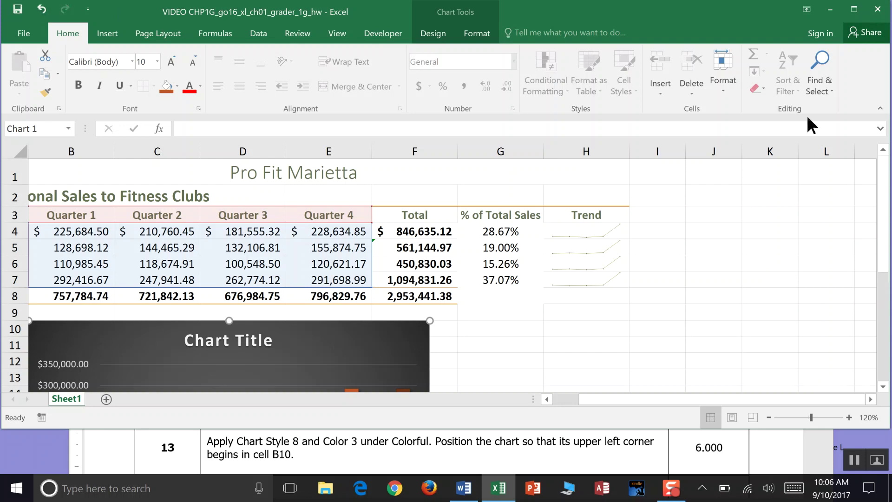
click(853, 460)
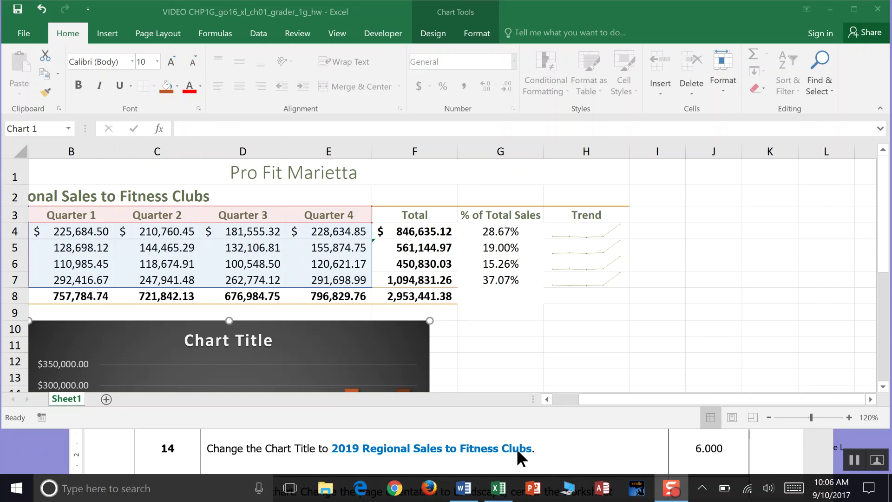
Change the chart title to "2019 Regional Sales to Fitness Clubs" and close the title formatting options.
click(884, 384)
scroll(884, 387, down, 6)
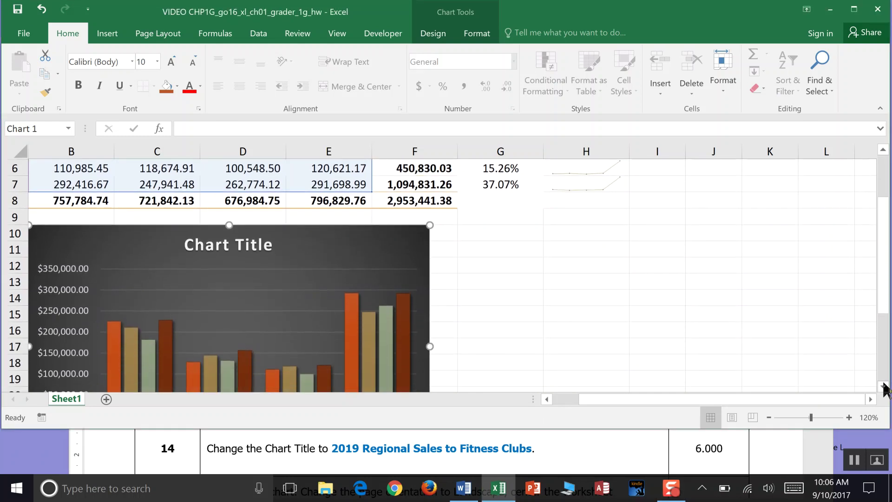
scroll(884, 388, down, 2)
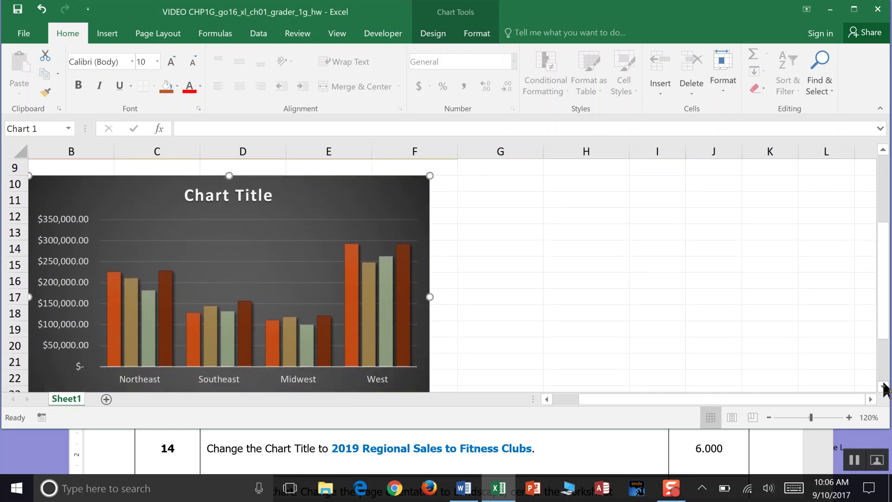
click(884, 387)
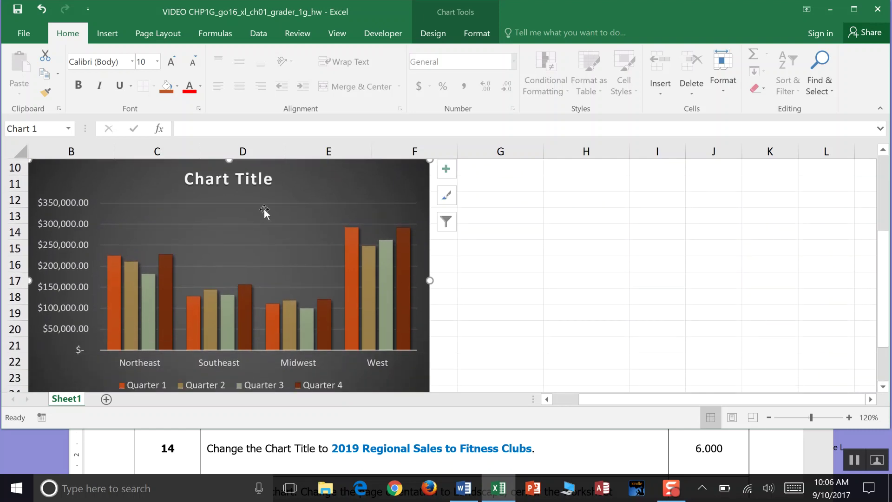
double_click(258, 177)
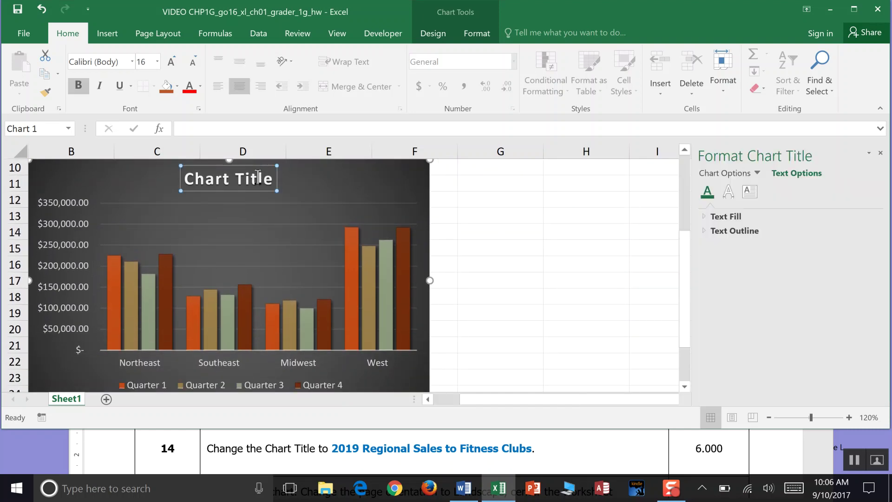
drag(272, 179, 225, 188)
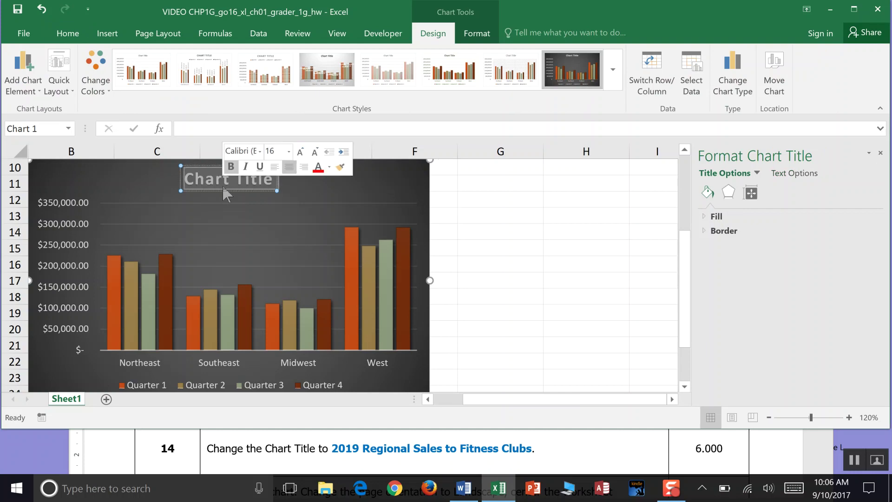
text(2019)
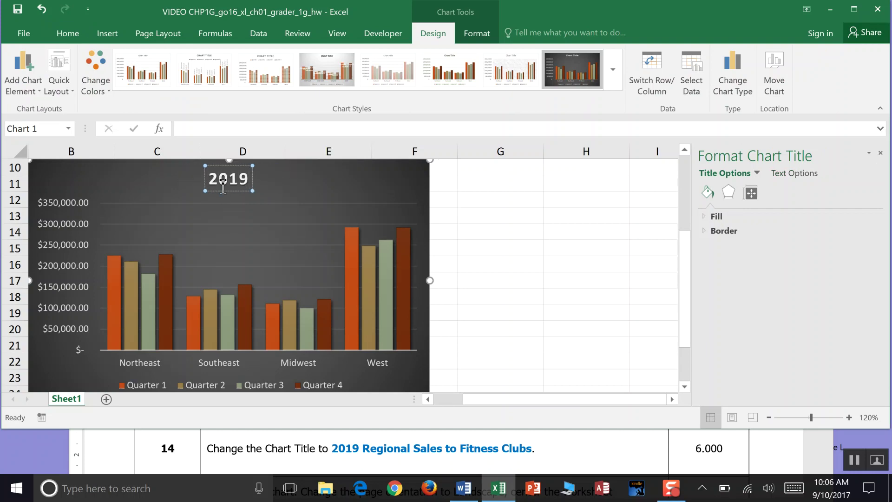
text( Regional Sa)
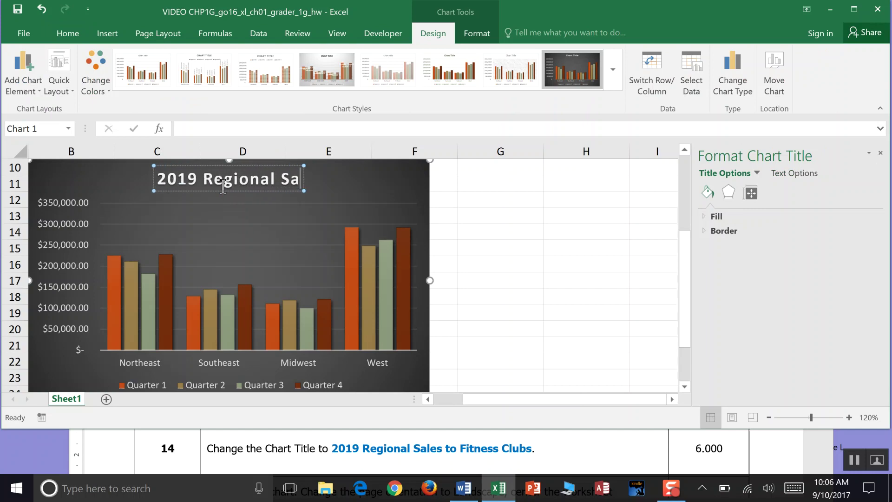
text(les to Fit)
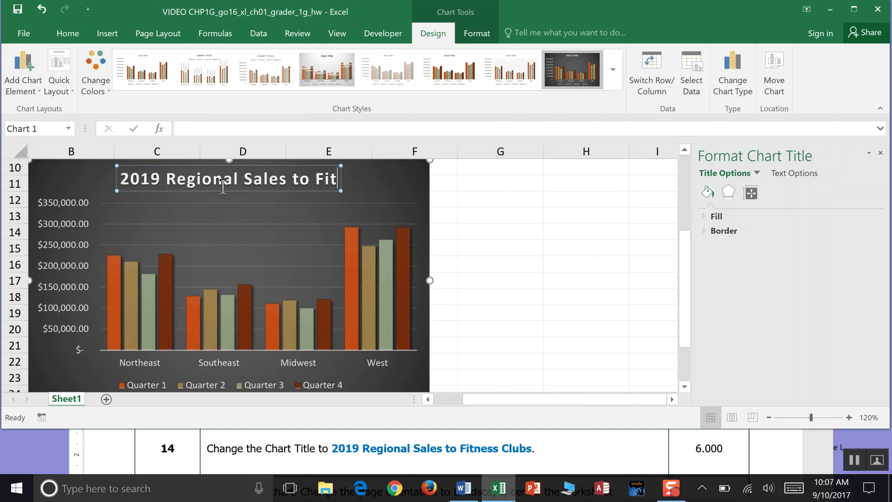
text(ness Clubs)
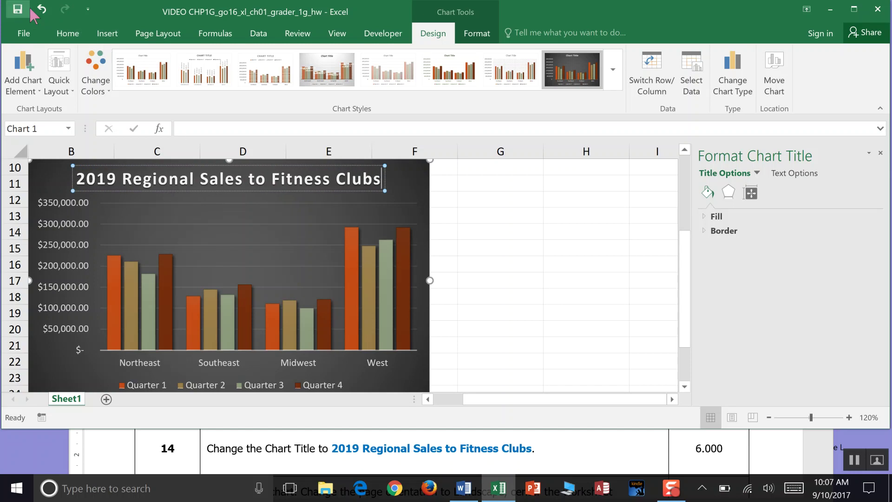
click(880, 152)
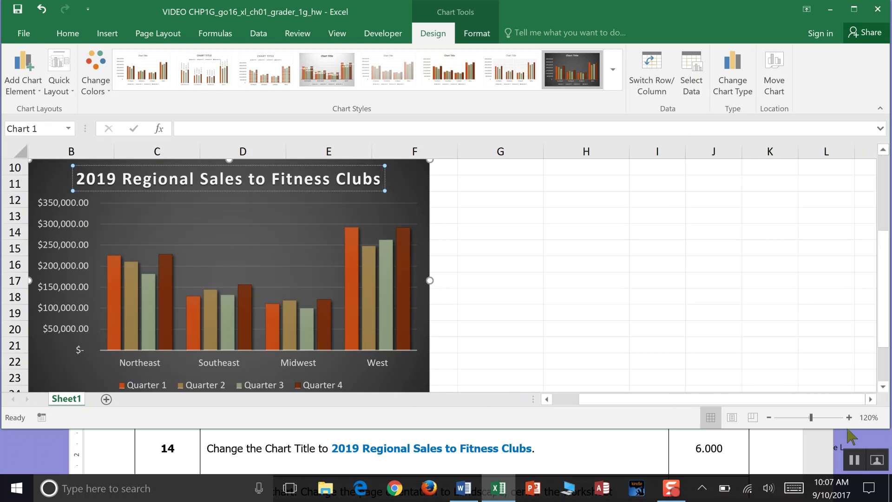
click(854, 460)
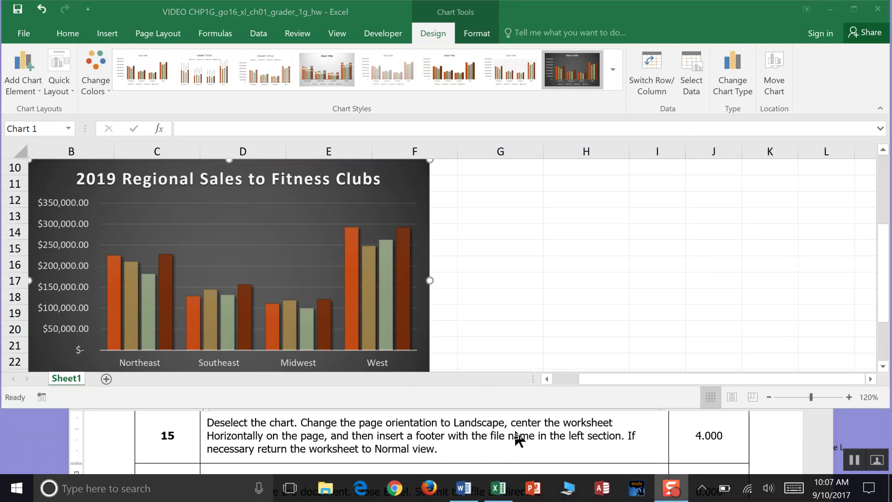
Deselect the chart by selecting cell H15, and save the workbook.
click(548, 253)
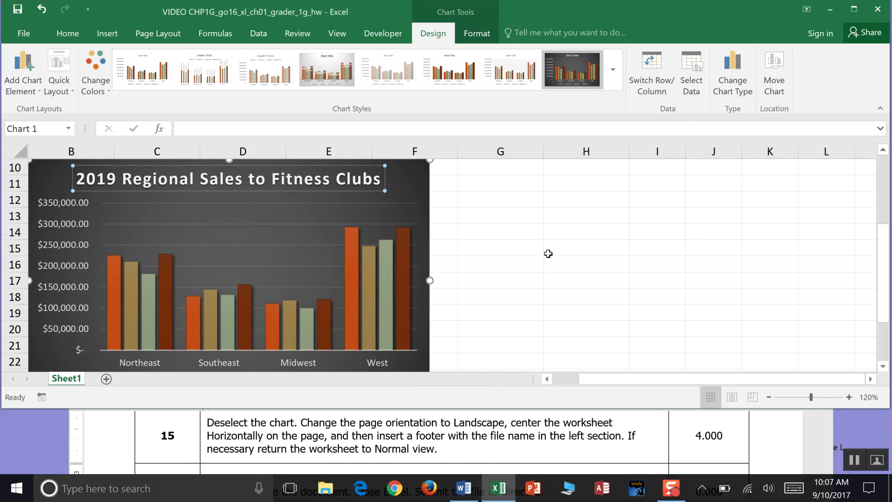
click(548, 253)
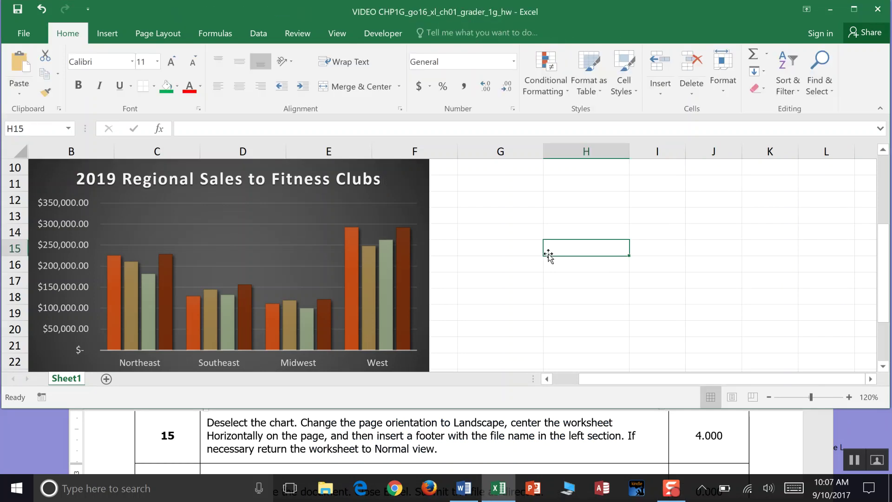
click(18, 10)
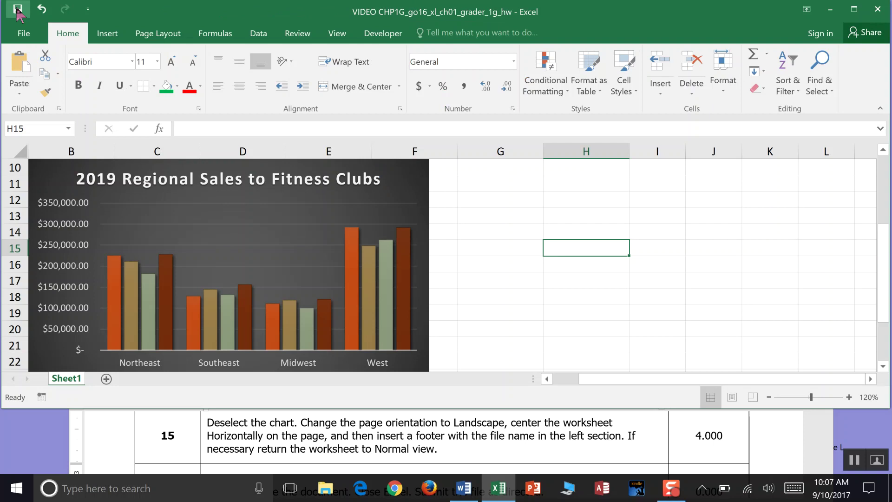
Change the worksheet's page orientation to Landscape.
click(168, 37)
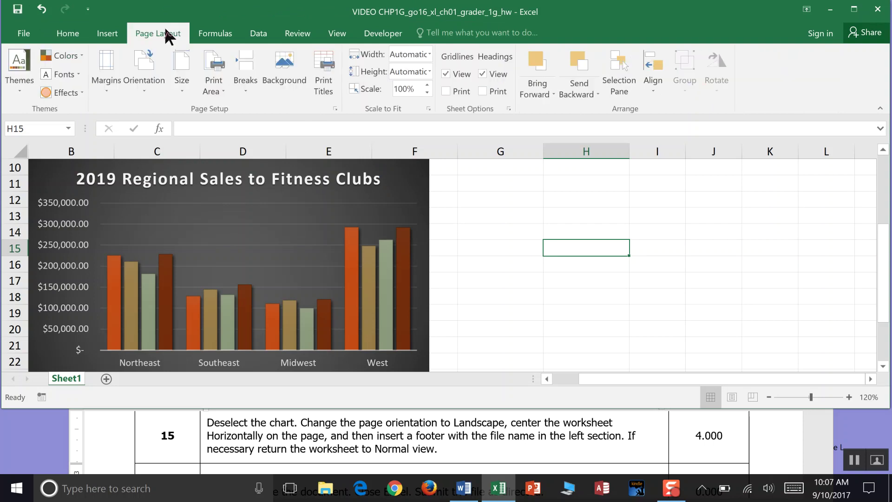
click(143, 87)
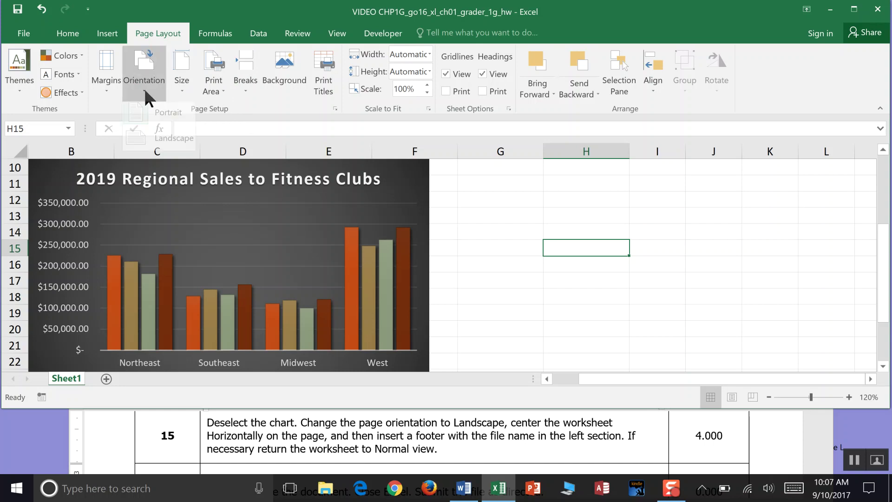
click(156, 141)
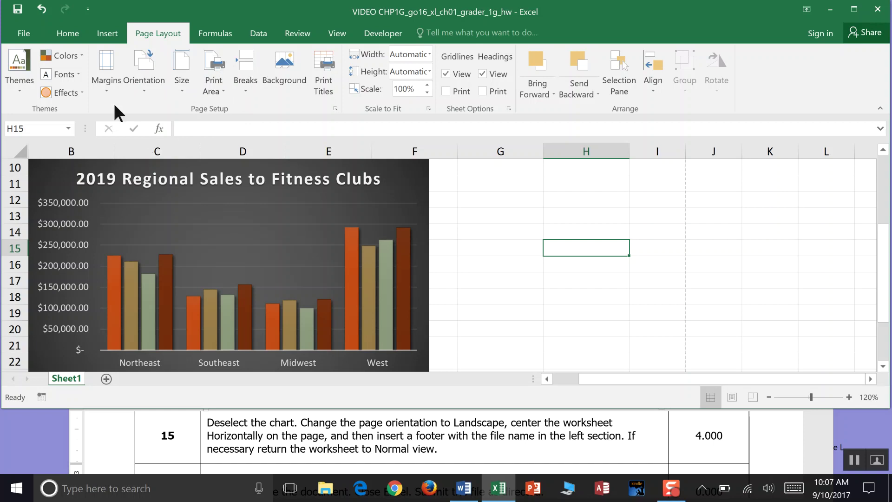
In the print page setup, set the worksheet to be centered horizontally on the page.
click(24, 34)
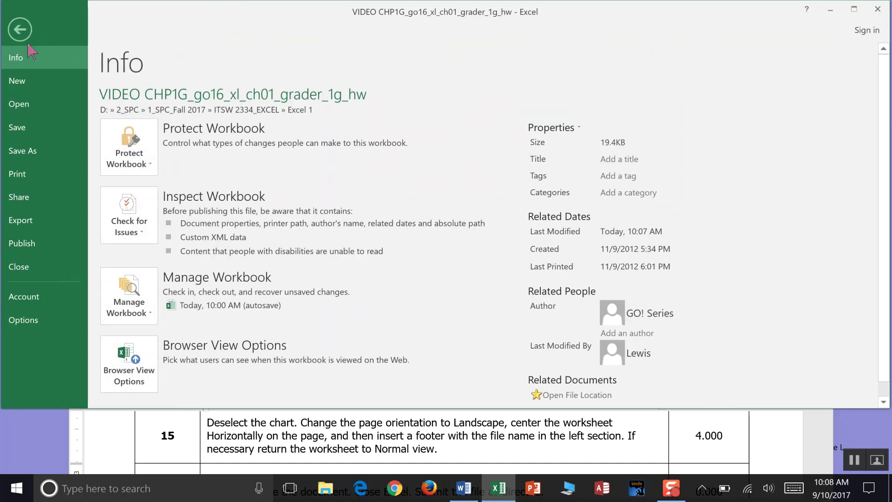
click(31, 181)
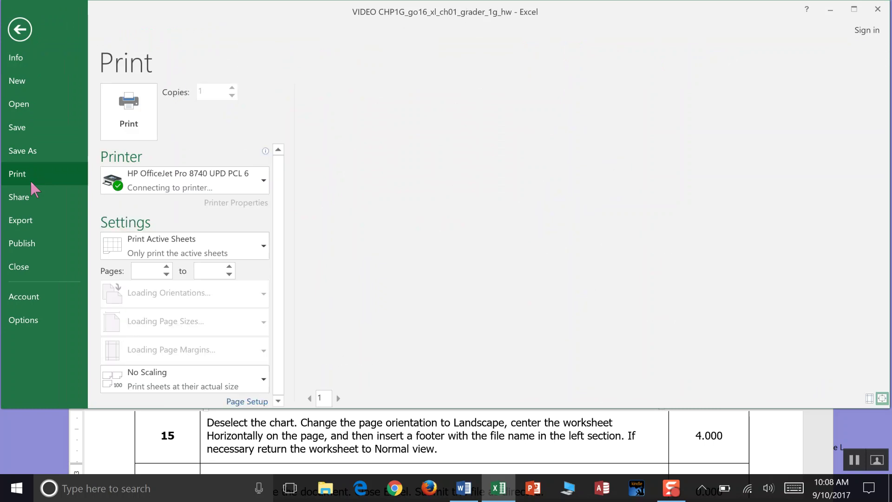
scroll(275, 315, down, 2)
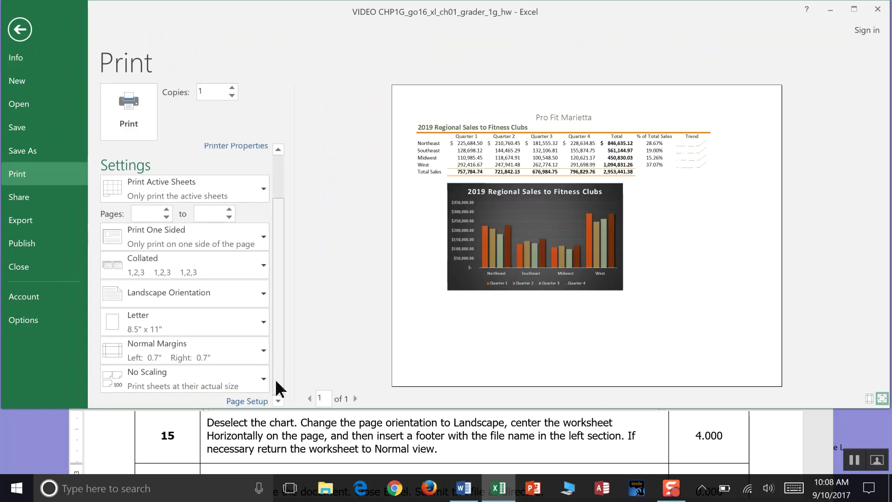
click(252, 403)
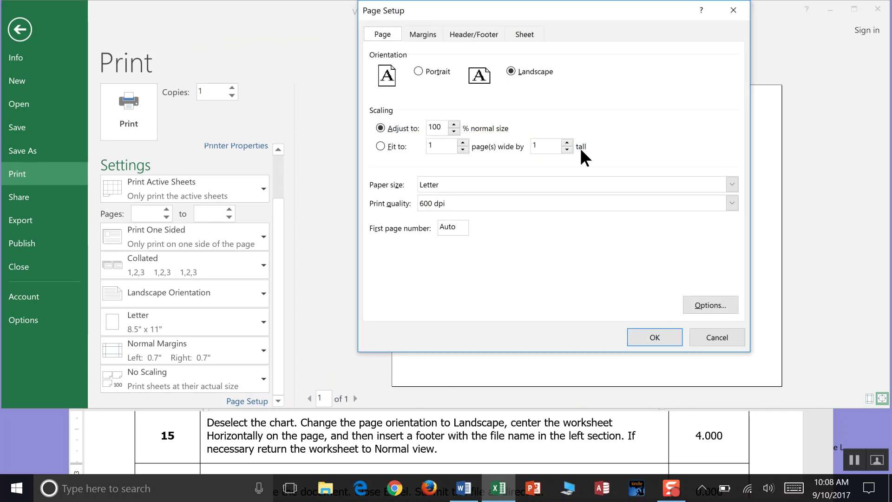
drag(616, 7, 546, 46)
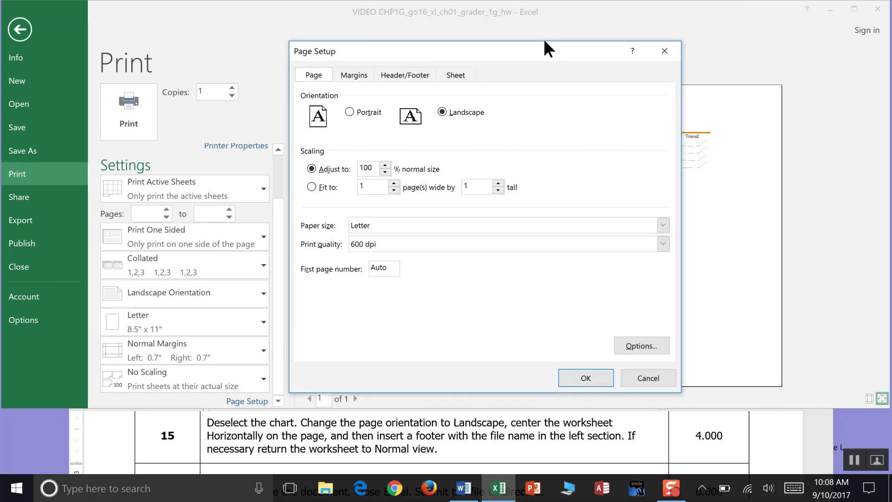
click(358, 73)
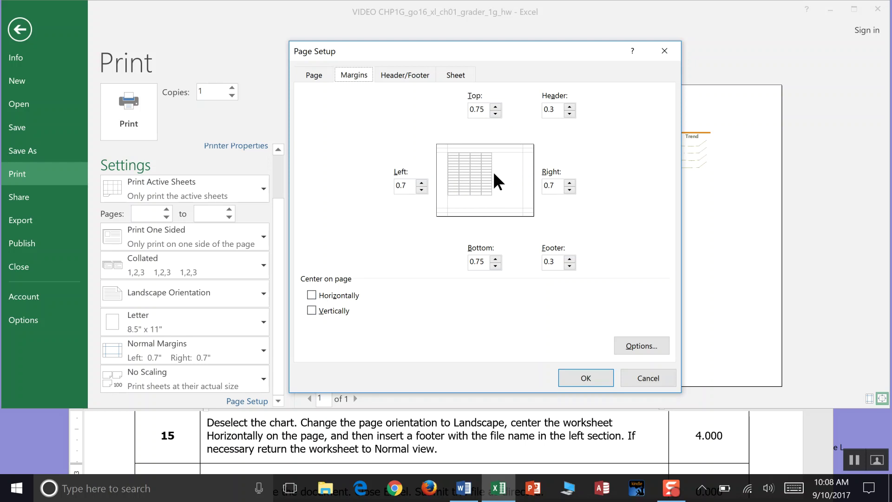
click(311, 298)
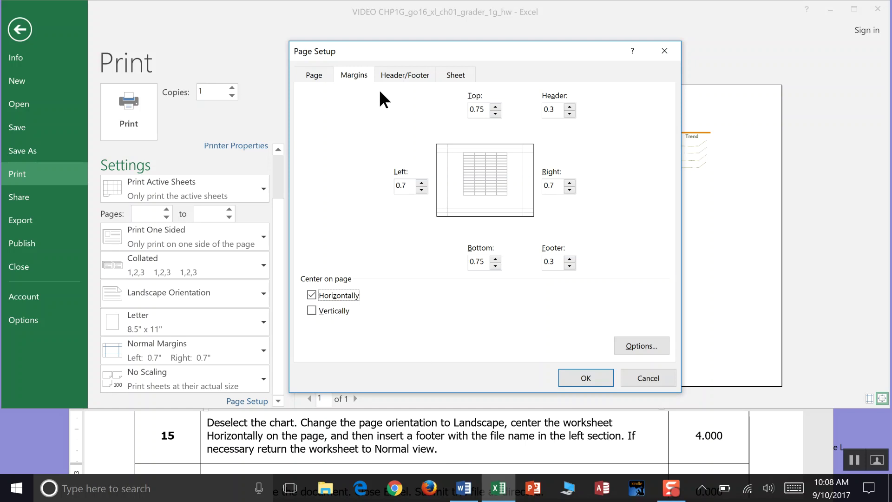
Add a custom footer with the file name in the left section, apply the page setup, and save the workbook.
click(402, 75)
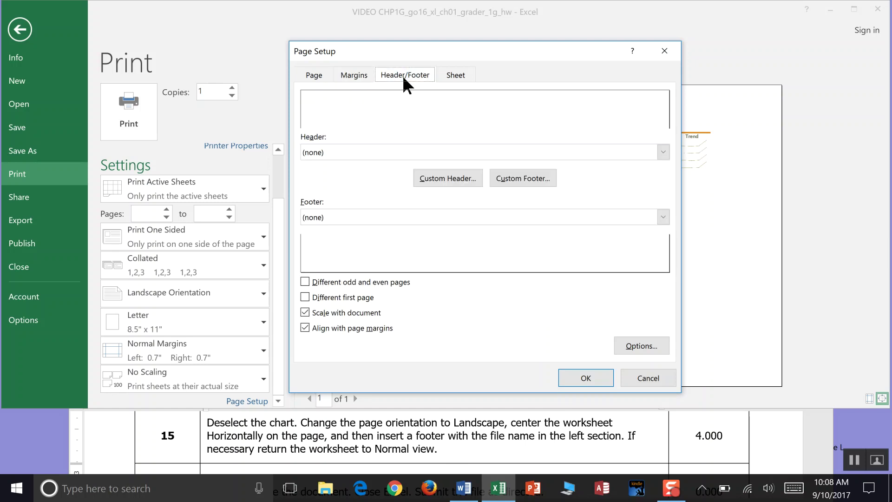
click(538, 179)
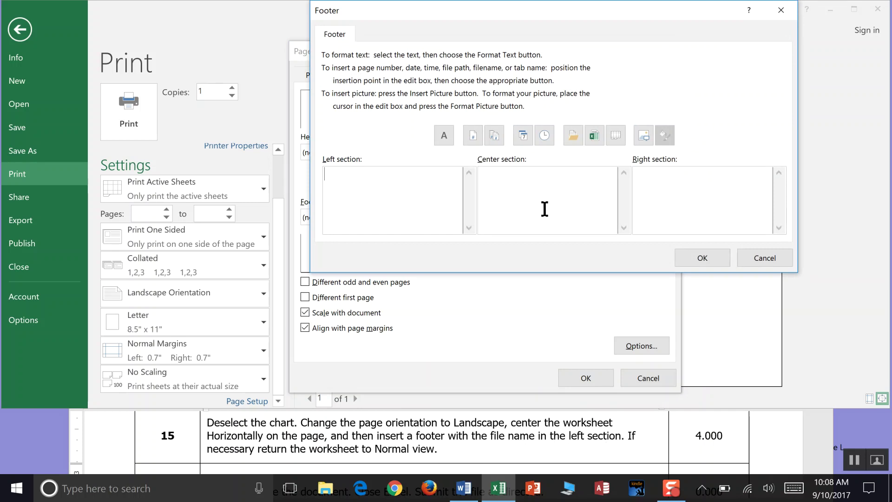
click(776, 10)
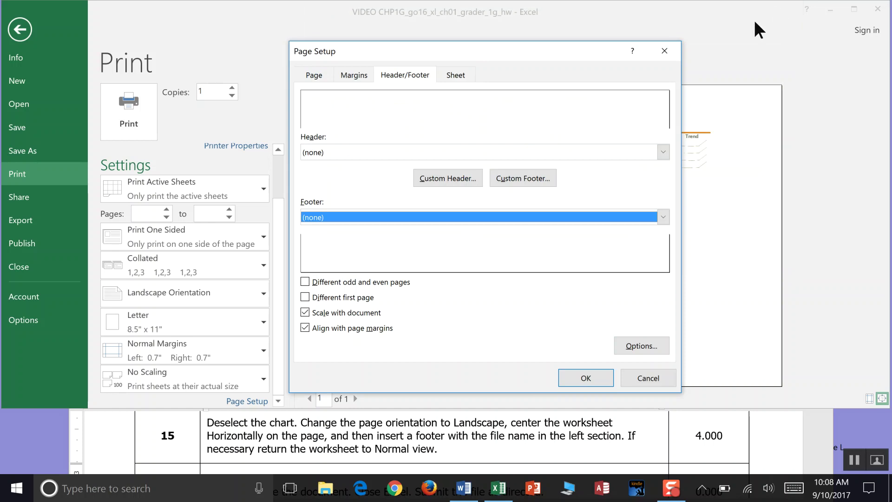
click(523, 175)
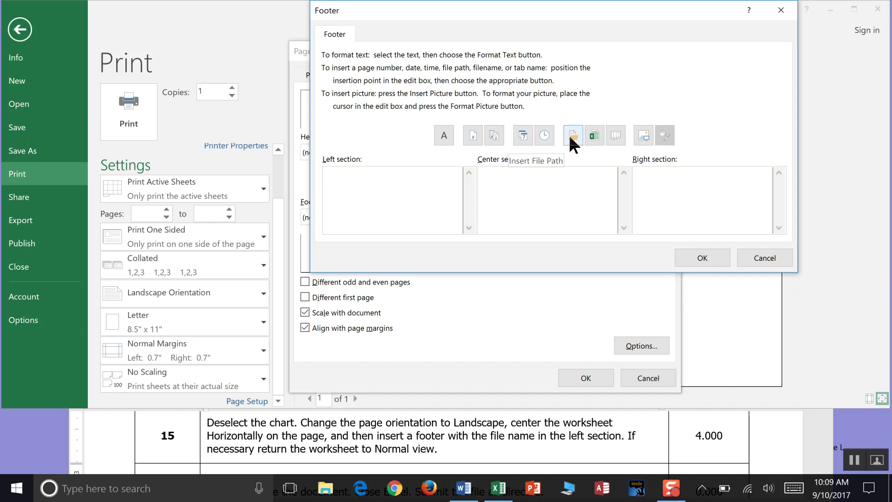
click(592, 134)
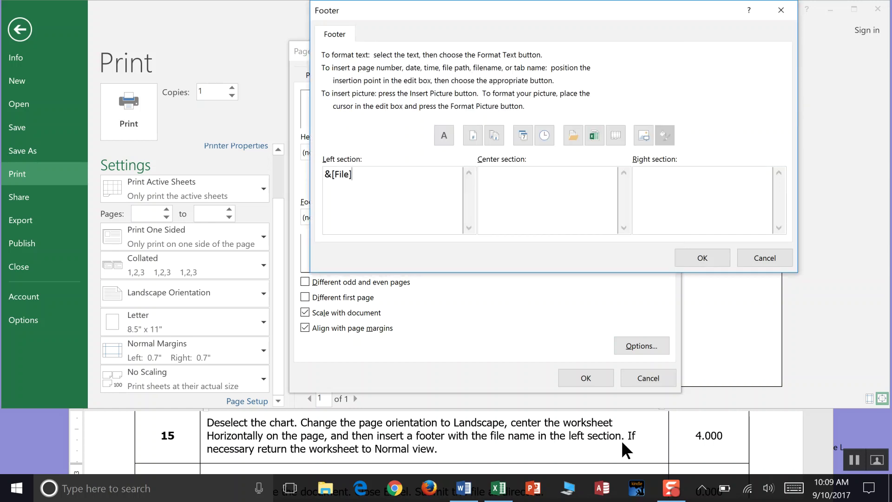
click(705, 258)
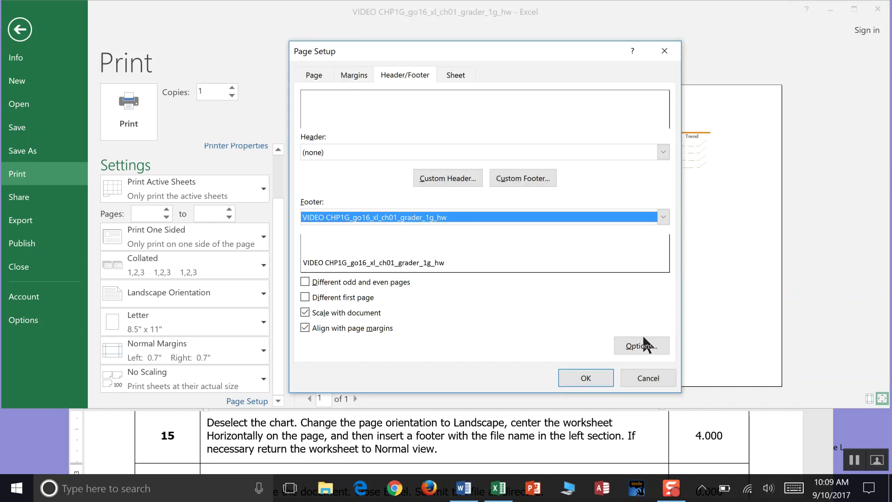
click(586, 377)
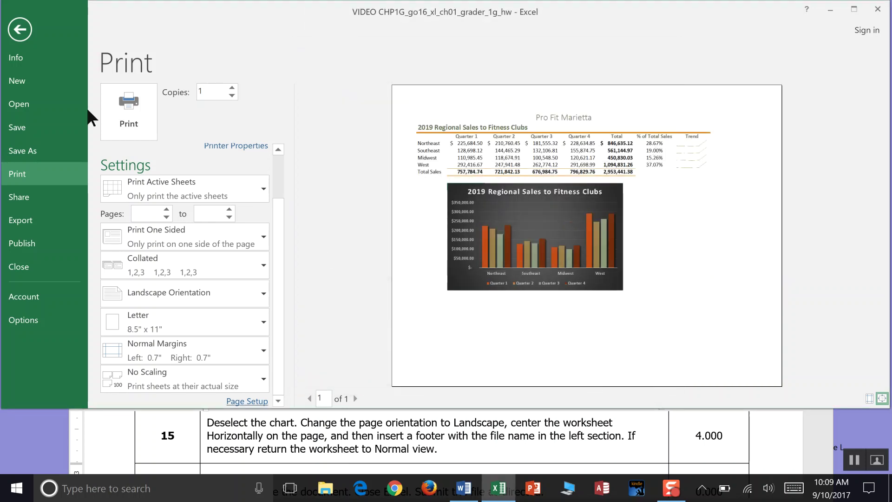
click(21, 129)
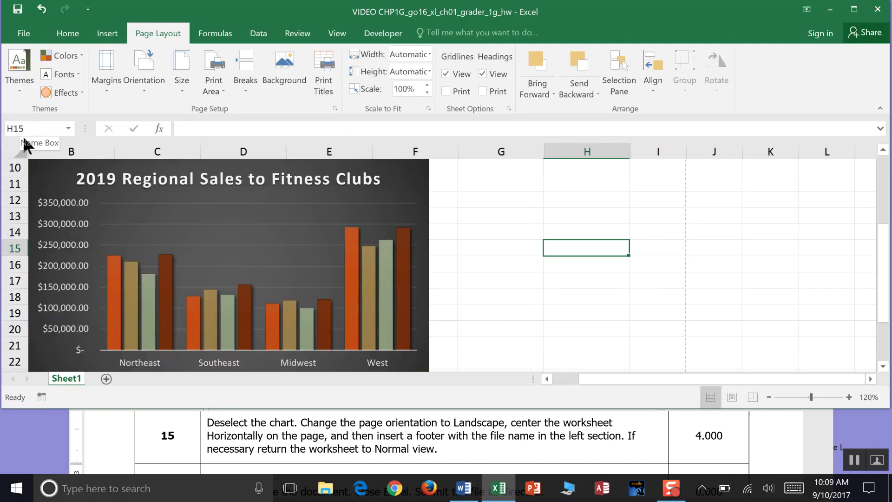
Review the worksheet's print preview for centering and footer, and check instruction 16 in Word.
click(27, 33)
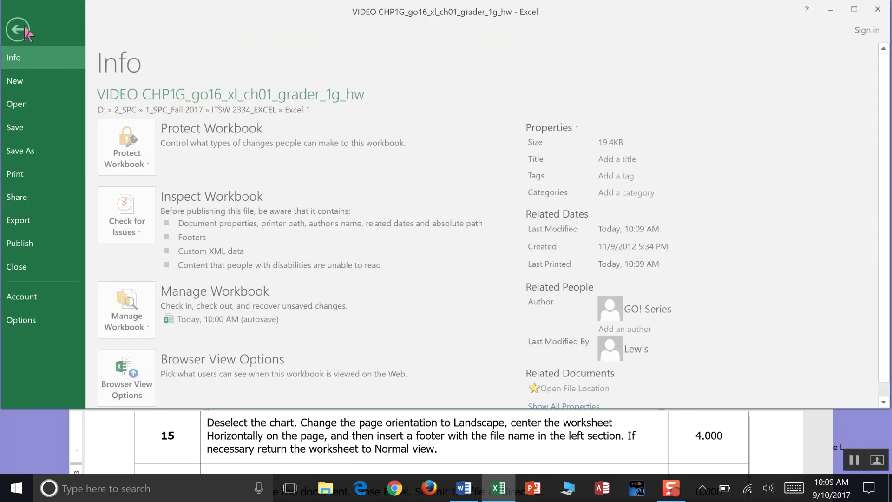
click(33, 172)
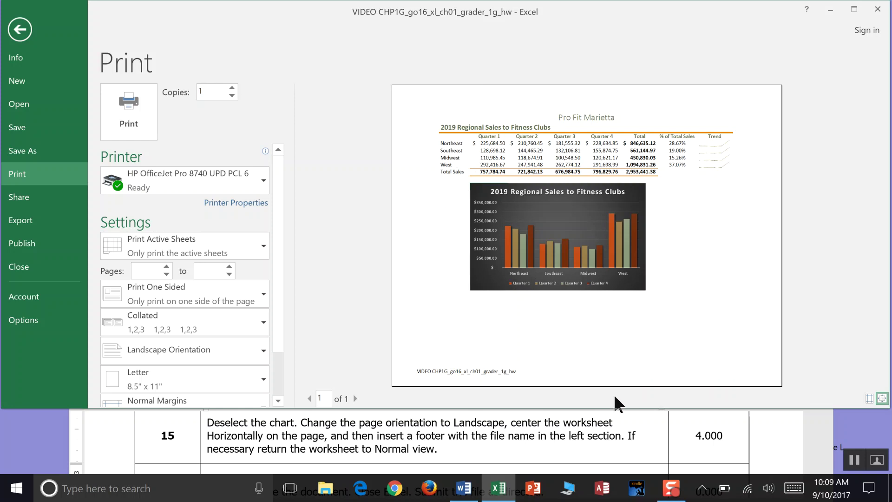
click(601, 447)
scroll(601, 448, down, 2)
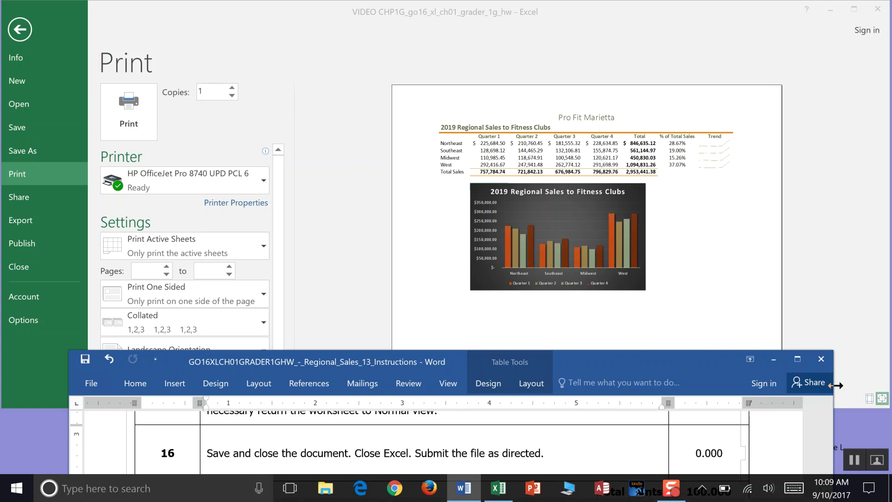
click(858, 467)
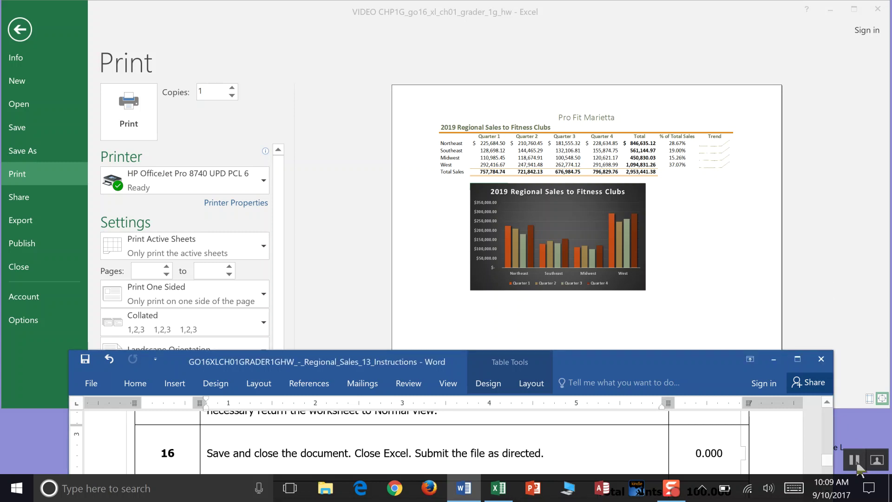